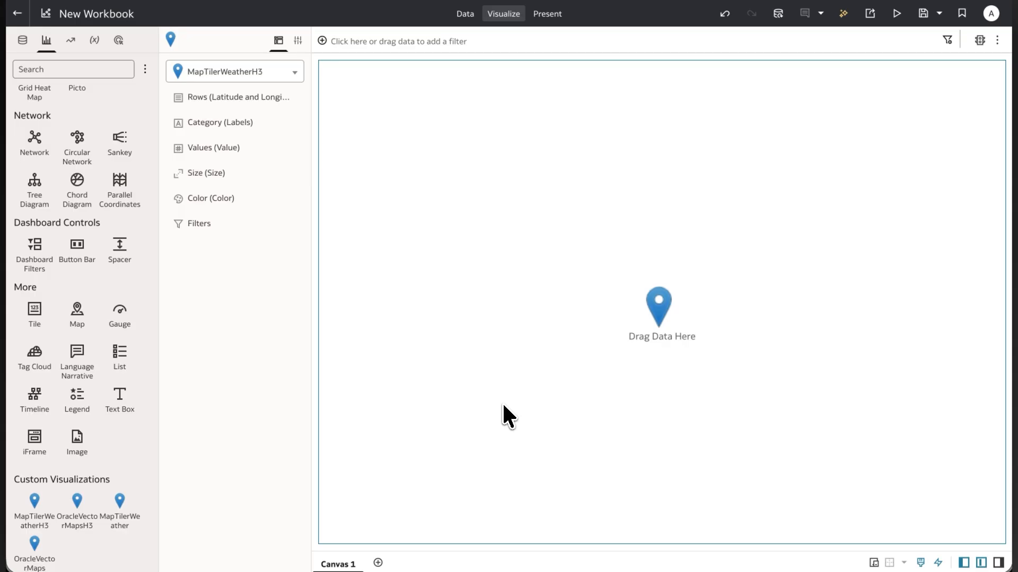
Add the GEOM_Y and GEOM_X fields of SupplyChain_WH to the visualization's rows as latitude and longitude.
left_click(23, 41)
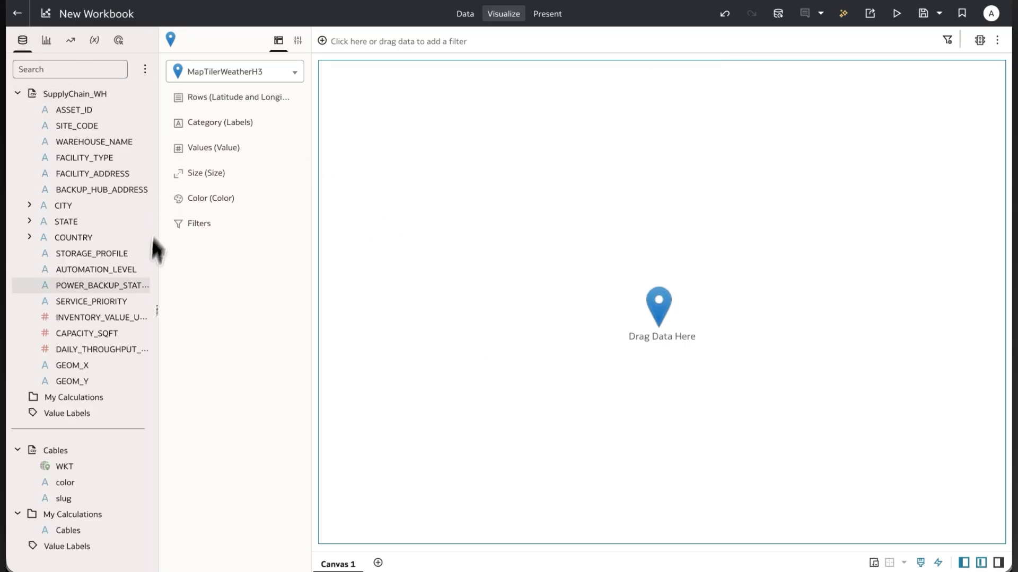
left_click(66, 380)
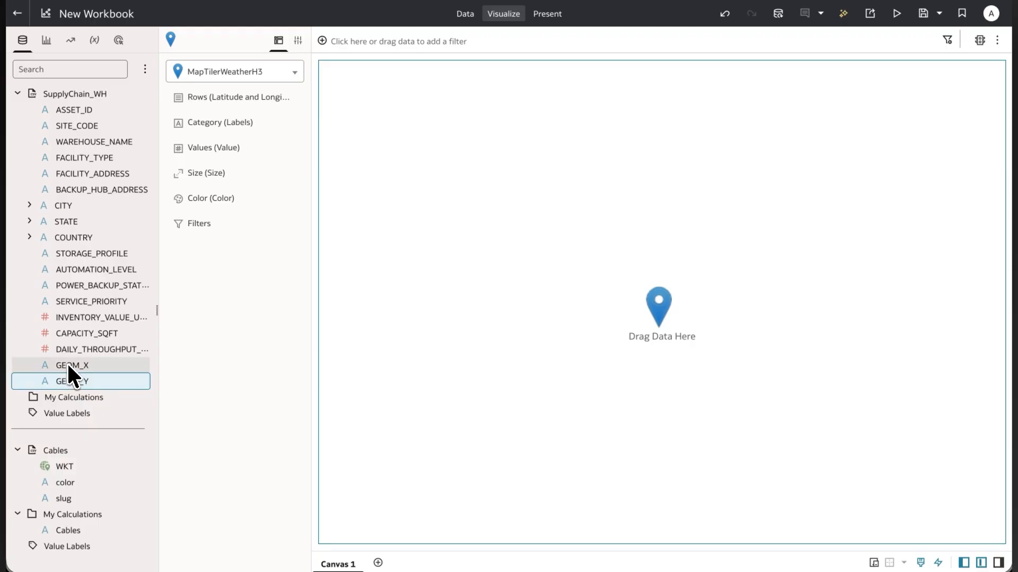
left_click(67, 362, "ctrl")
left_click_drag(68, 368, 197, 96)
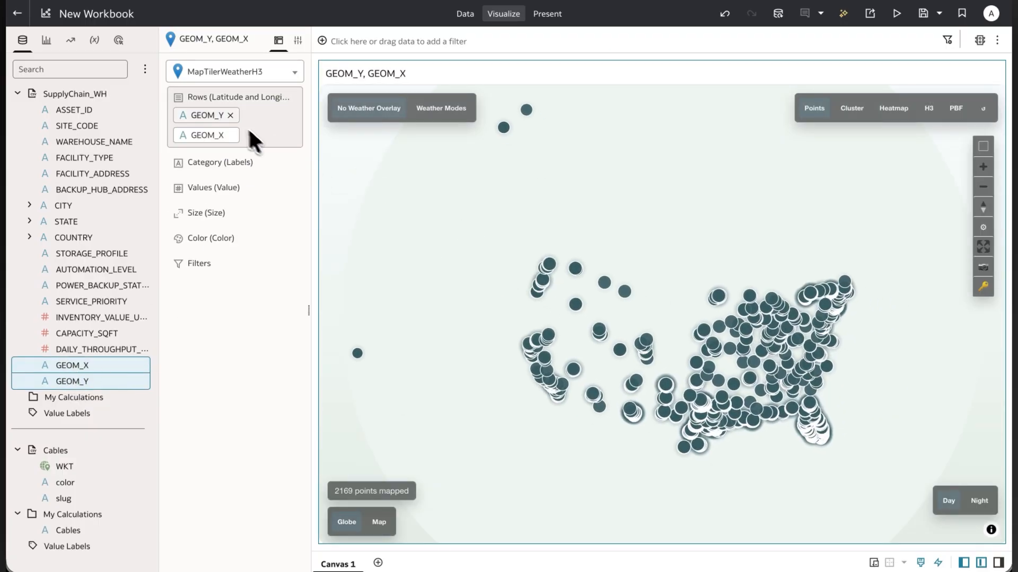
Replace the coordinate fields in the rows with the Cables calculation and look around the cable geometries on the globe.
left_click(232, 116)
left_click(231, 116)
left_click_drag(68, 530, 212, 98)
left_click_drag(497, 263, 722, 315)
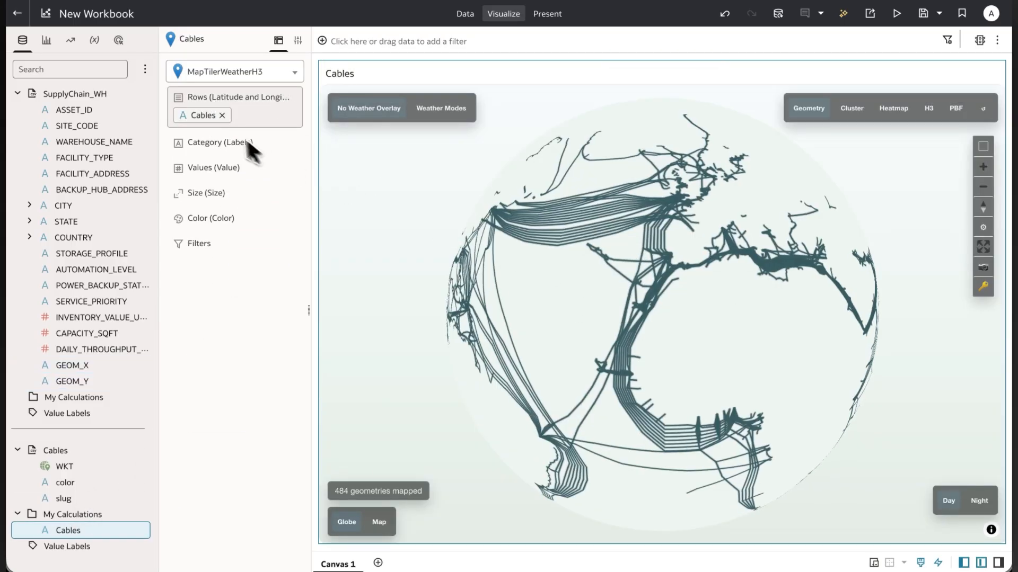
left_click_drag(472, 265, 682, 346)
left_click_drag(557, 271, 606, 311)
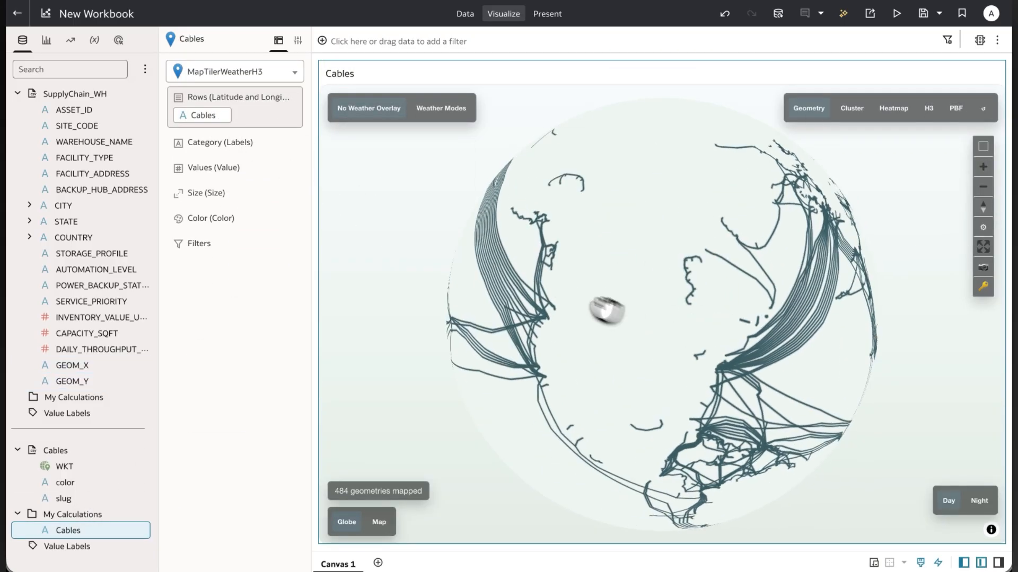
Remove Cables from the rows and add GEOM_Y and GEOM_X there instead.
left_click(222, 116)
left_click(80, 381)
left_click(79, 365, "super")
left_click_drag(77, 365, 215, 103)
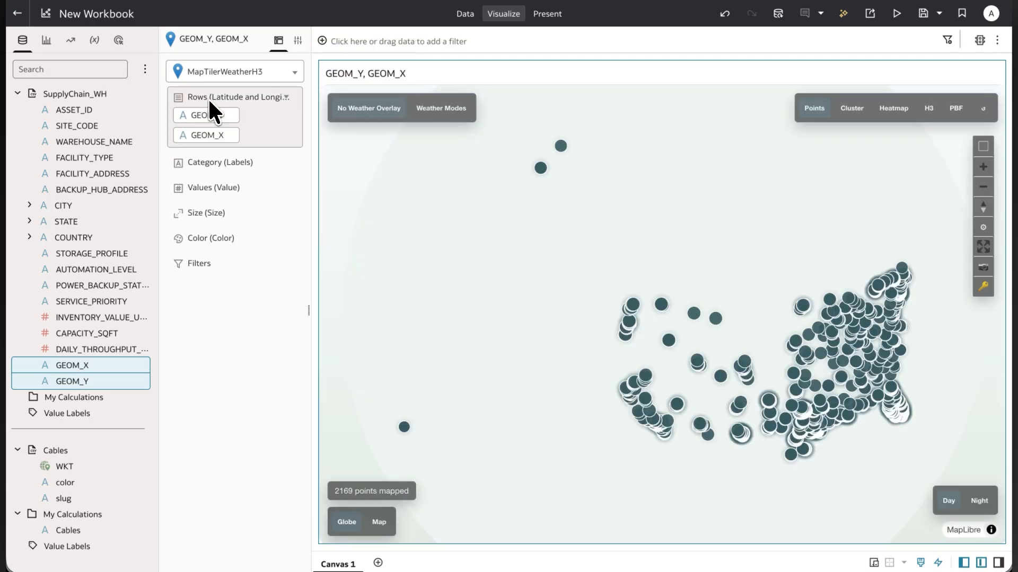
Examine the mapped warehouse points on the globe, both up close and as a whole, and compare the Map and Globe views.
left_click_drag(587, 366, 514, 391)
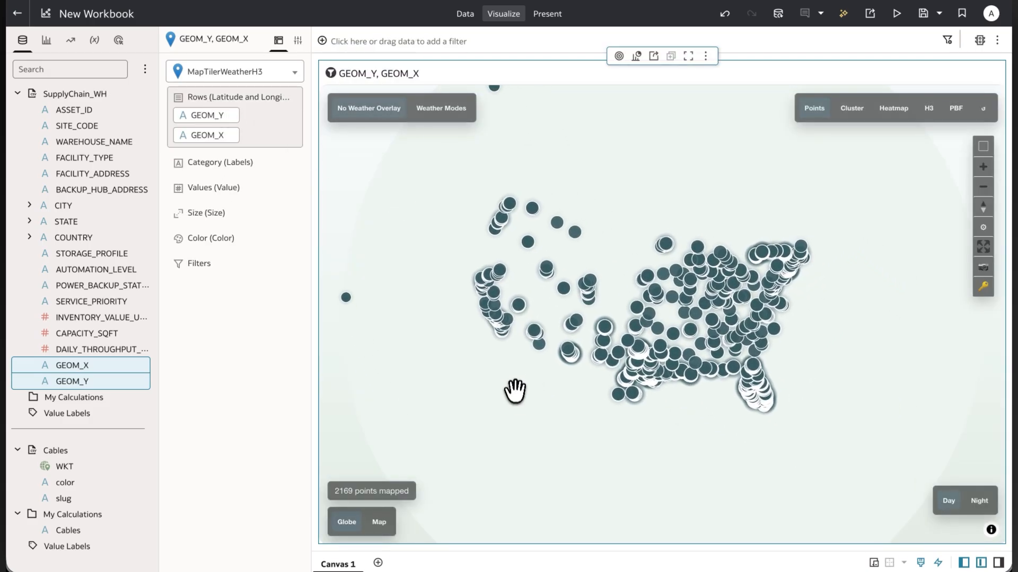
left_click_drag(756, 497, 868, 470)
scroll(557, 307, "up", 5)
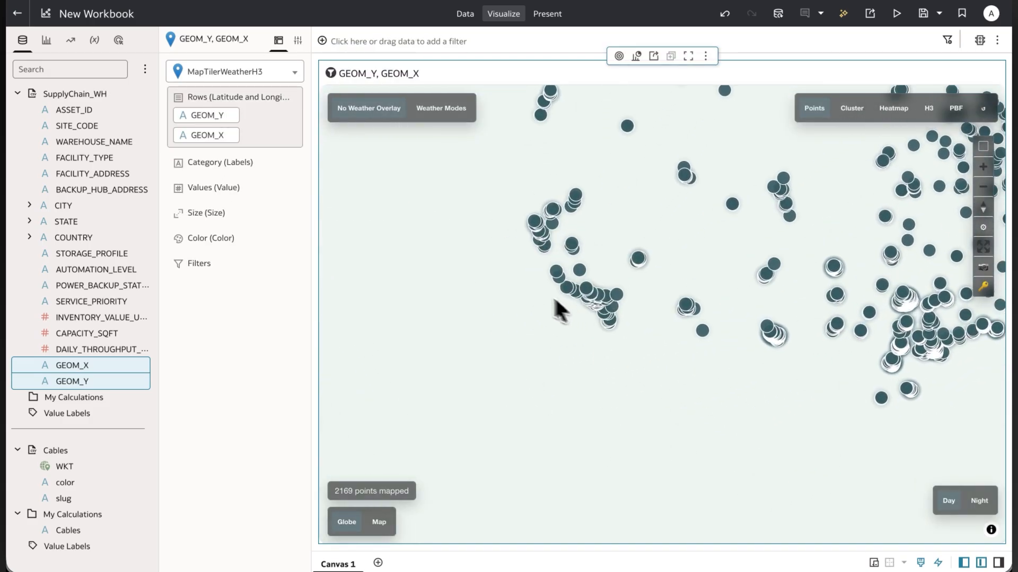
scroll(593, 239, "up", 5)
scroll(591, 262, "down", 10)
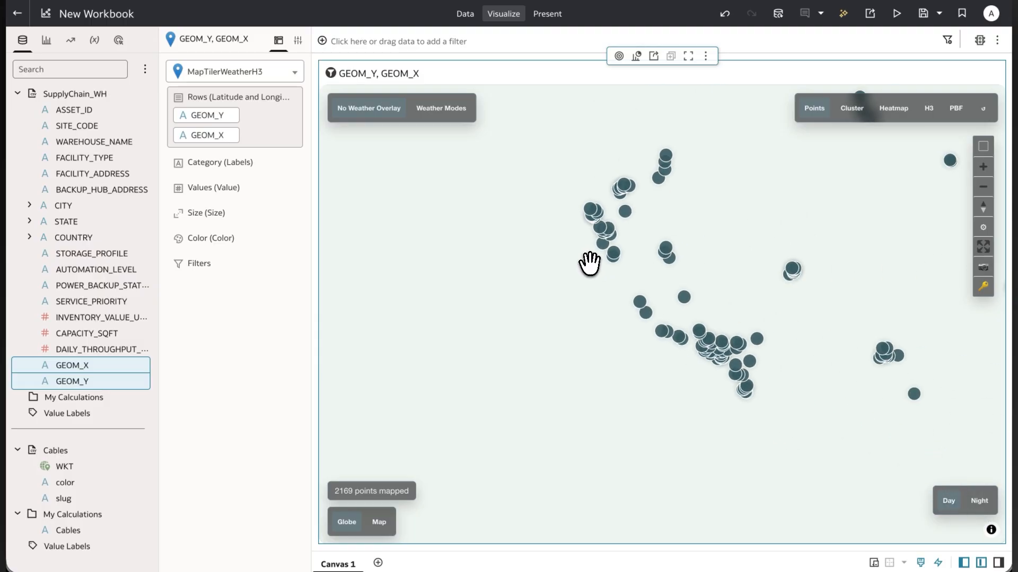
scroll(657, 366, "down", 4)
left_click_drag(862, 454, 756, 467)
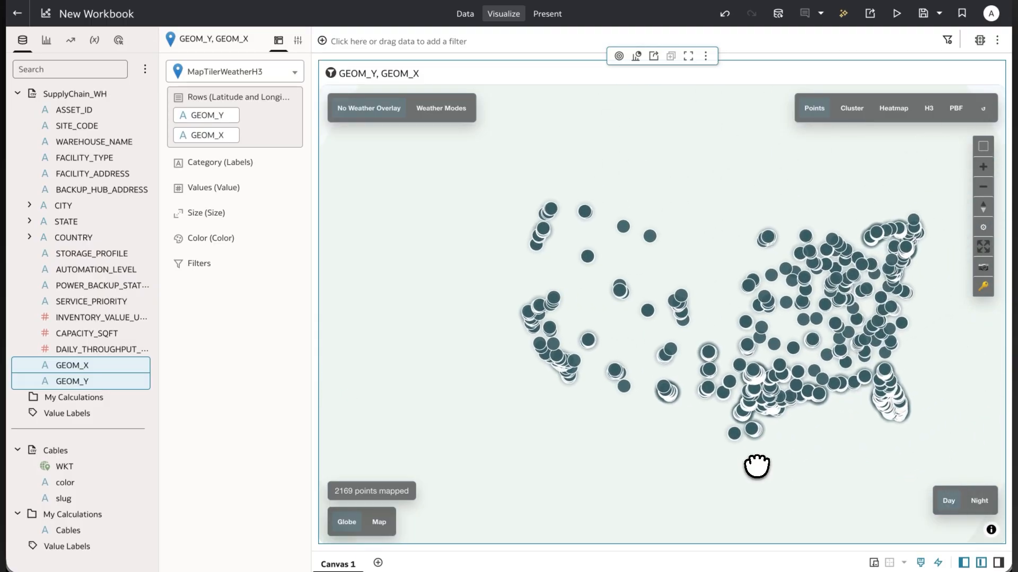
left_click_drag(464, 171, 434, 232)
scroll(436, 230, "up", 1)
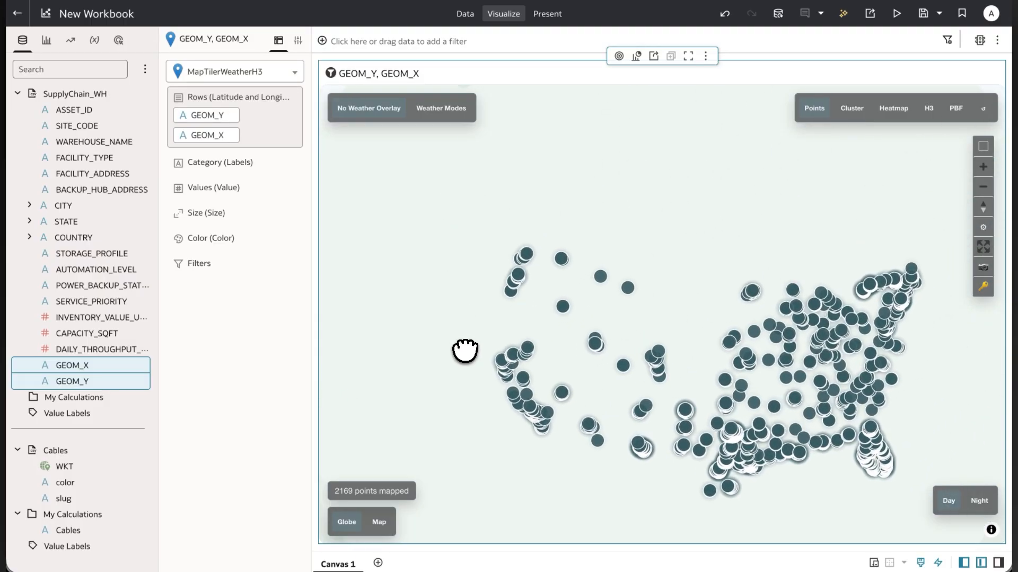
scroll(469, 352, "down", 3)
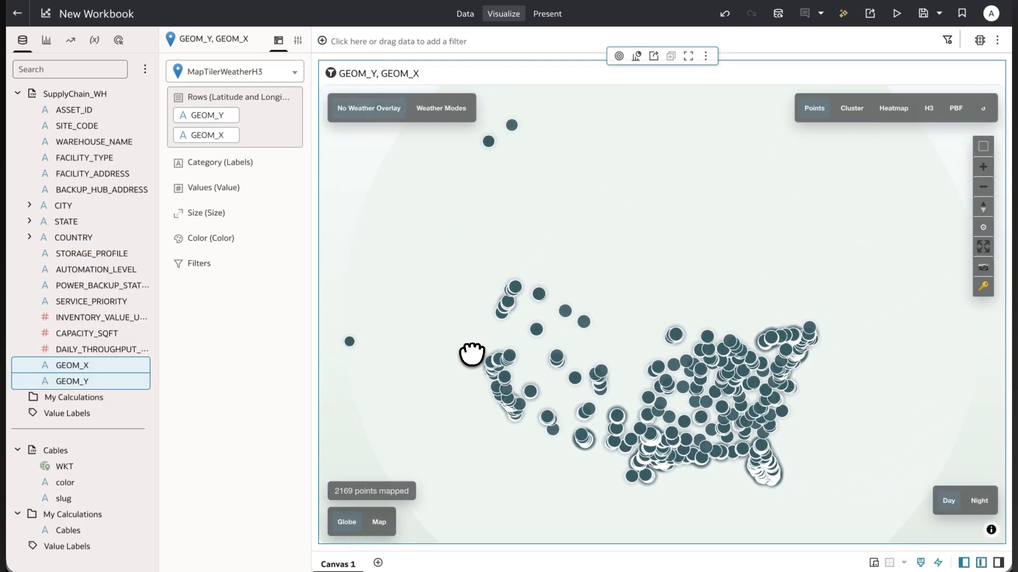
left_click(379, 524)
left_click(346, 523)
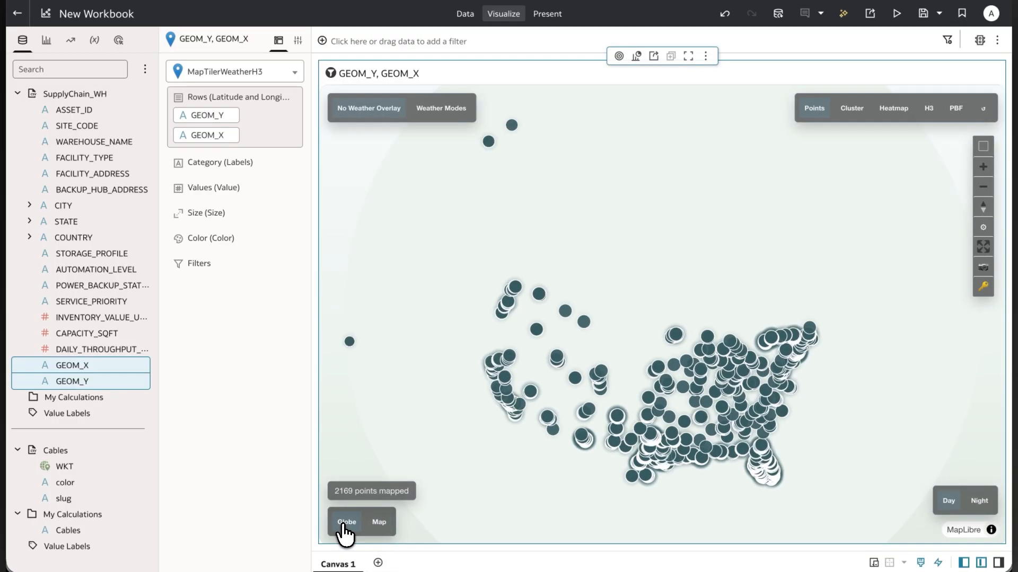
Enter the MapTiler API key and save it to load the basemap.
left_click_drag(793, 484, 848, 440)
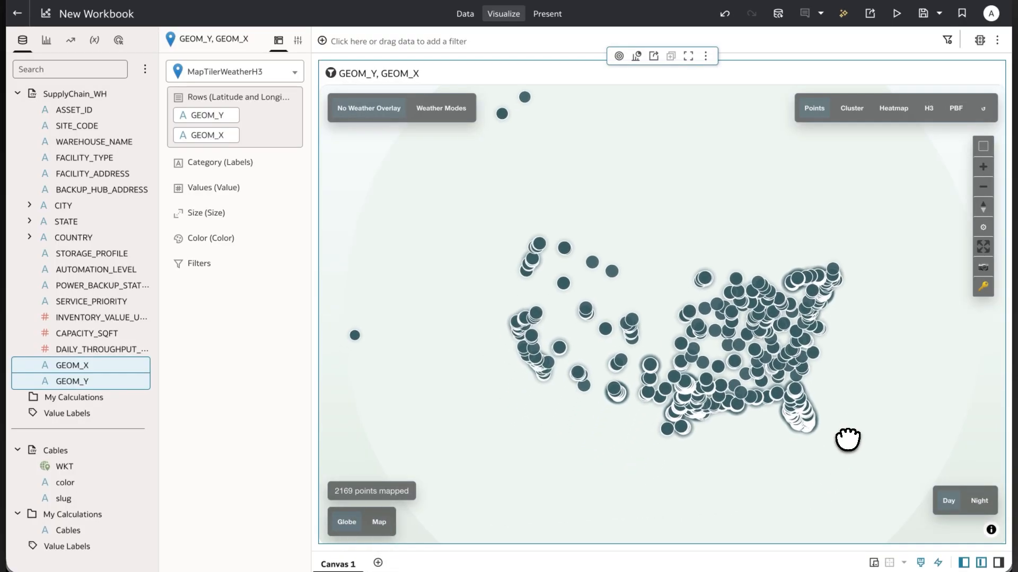
left_click(982, 288)
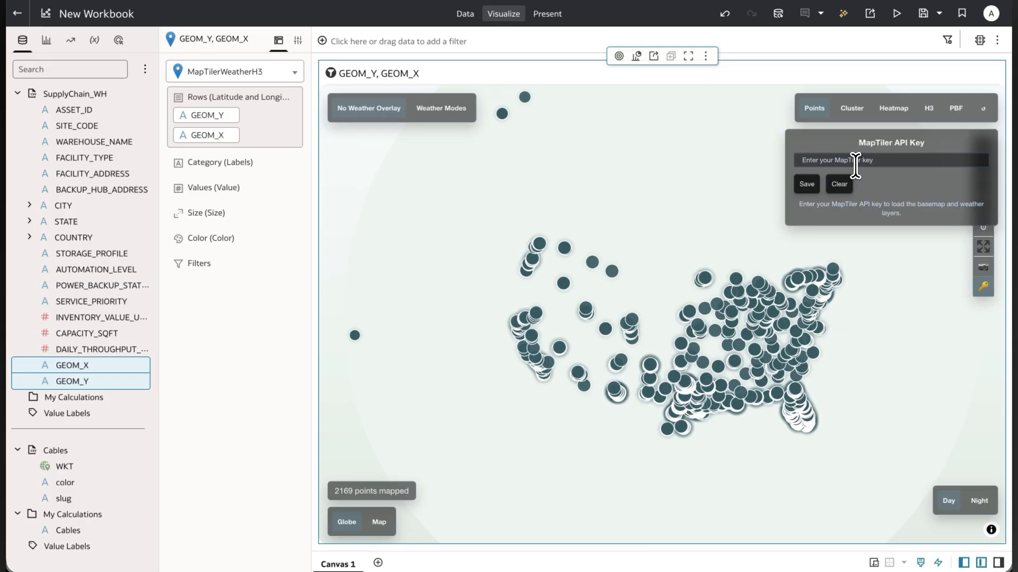
left_click(805, 187)
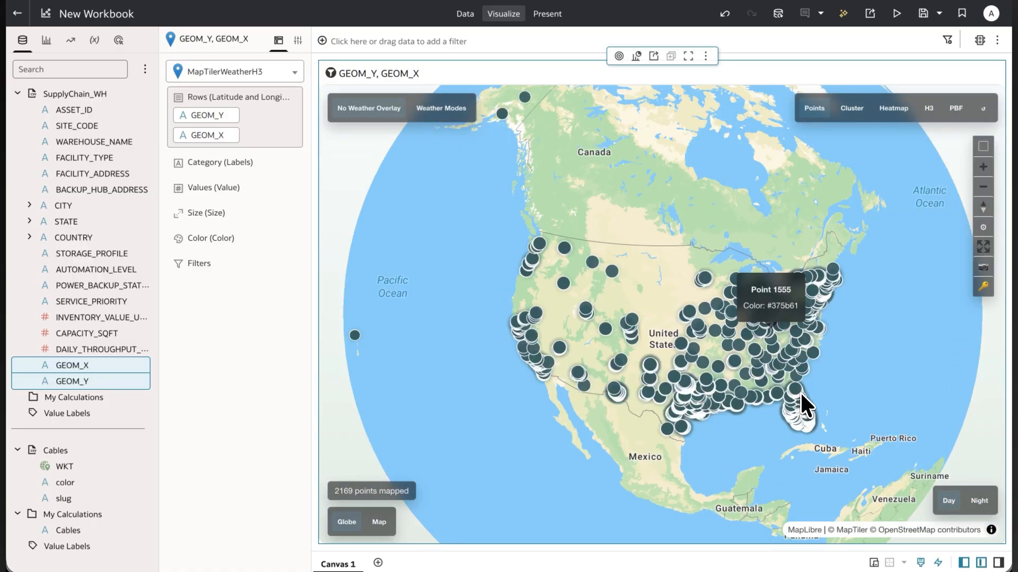
Examine the points over the basemap, from the Miami area out to the whole United States.
left_click_drag(725, 499, 795, 468)
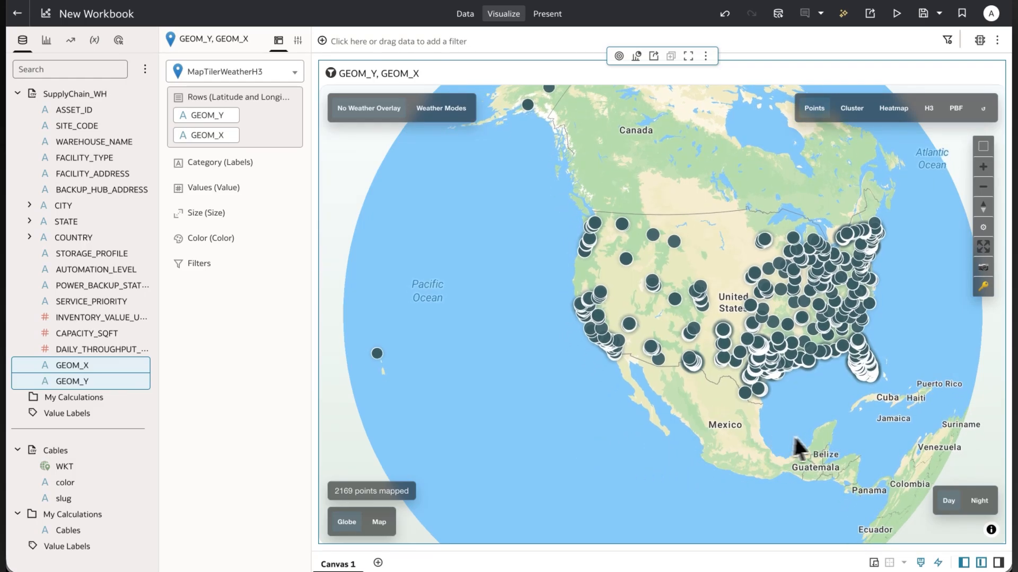
scroll(870, 443, "up", 10)
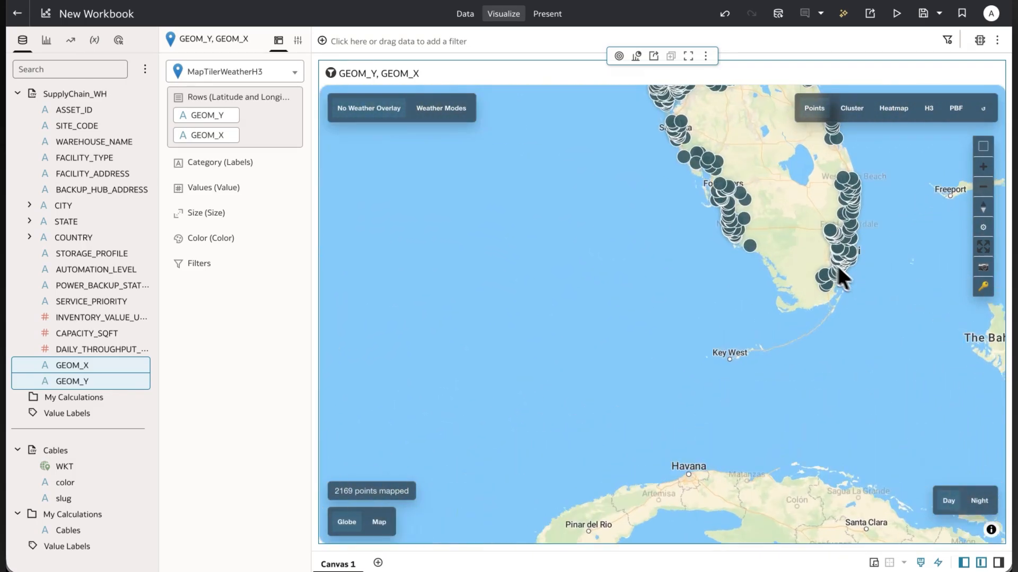
scroll(842, 278, "up", 10)
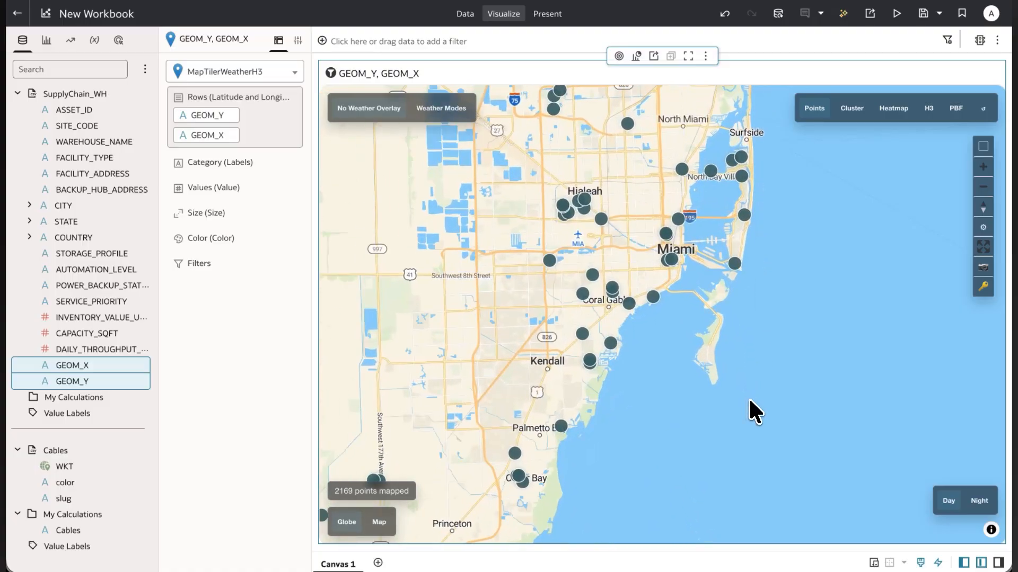
scroll(750, 402, "down", 10)
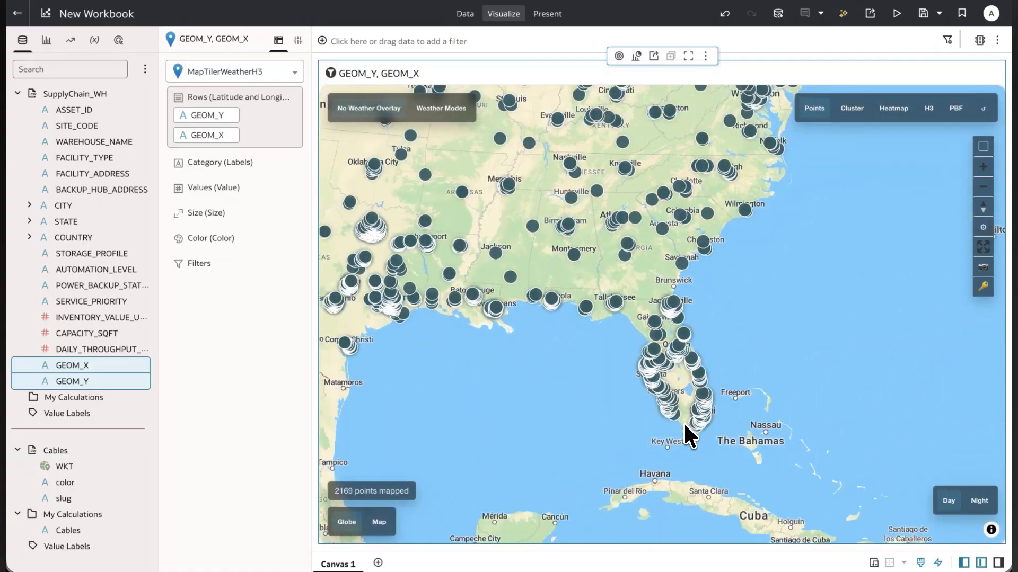
scroll(686, 425, "down", 8)
left_click_drag(408, 414, 674, 422)
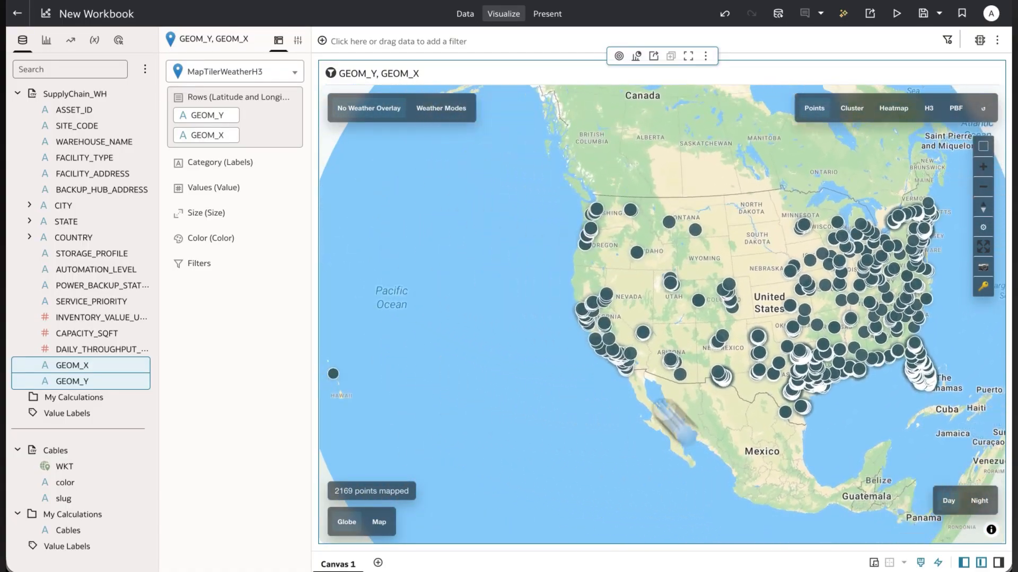
left_click_drag(488, 214, 482, 277)
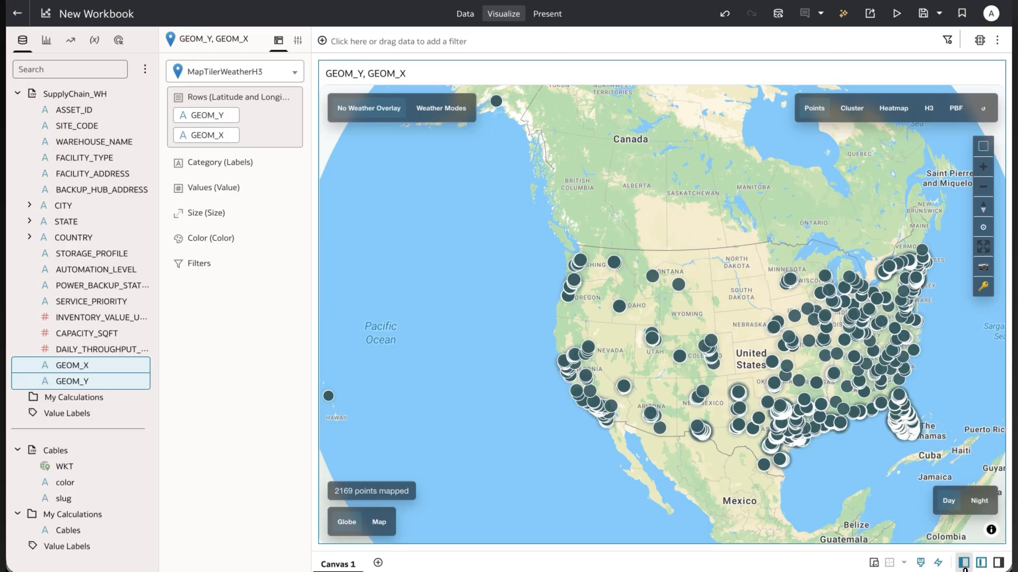
Hide the data and grammar panels to widen the map, and display the points as a Heatmap.
left_click(964, 563)
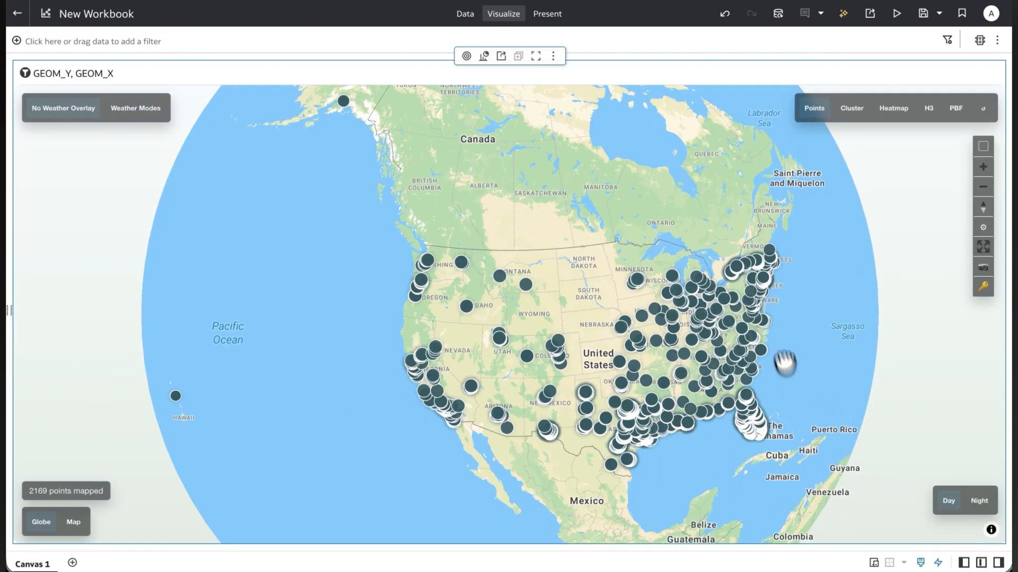
left_click_drag(785, 363, 780, 345)
scroll(779, 345, "down", 5)
left_click_drag(755, 419, 641, 289)
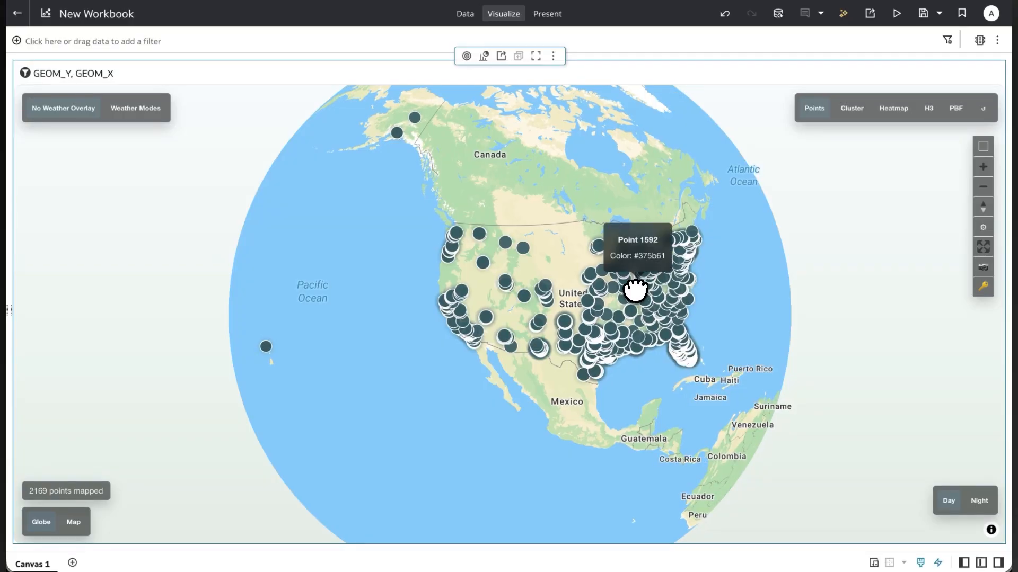
left_click(894, 114)
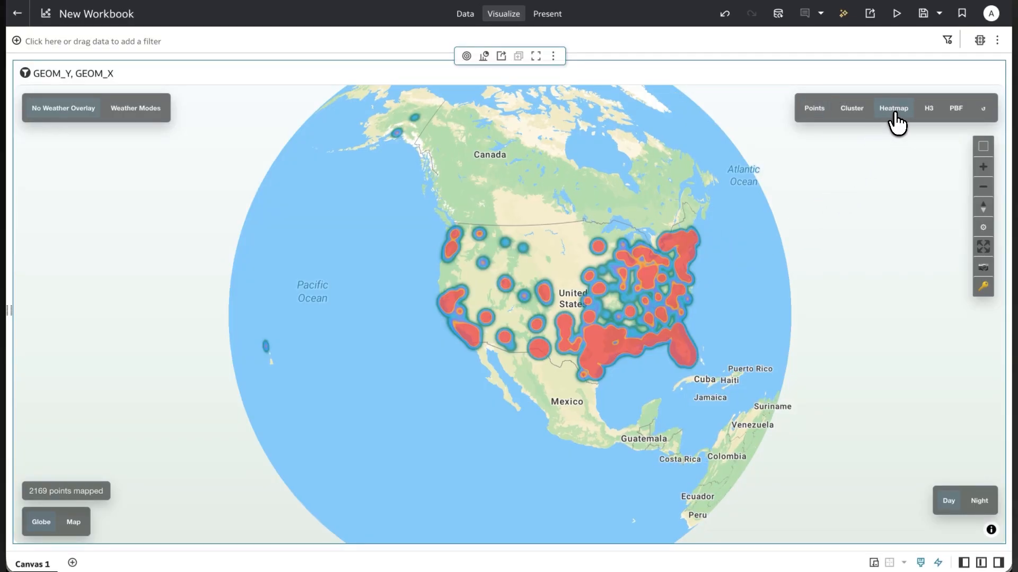
Examine the heatmap's density around Florida, the Gulf Coast and the Southwest.
scroll(716, 356, "up", 10)
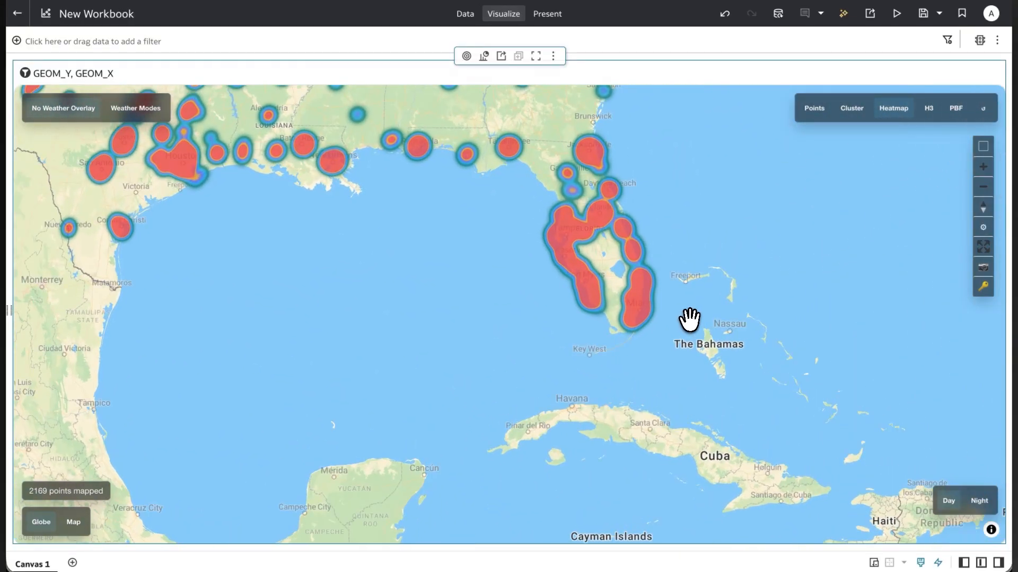
scroll(661, 333, "up", 6)
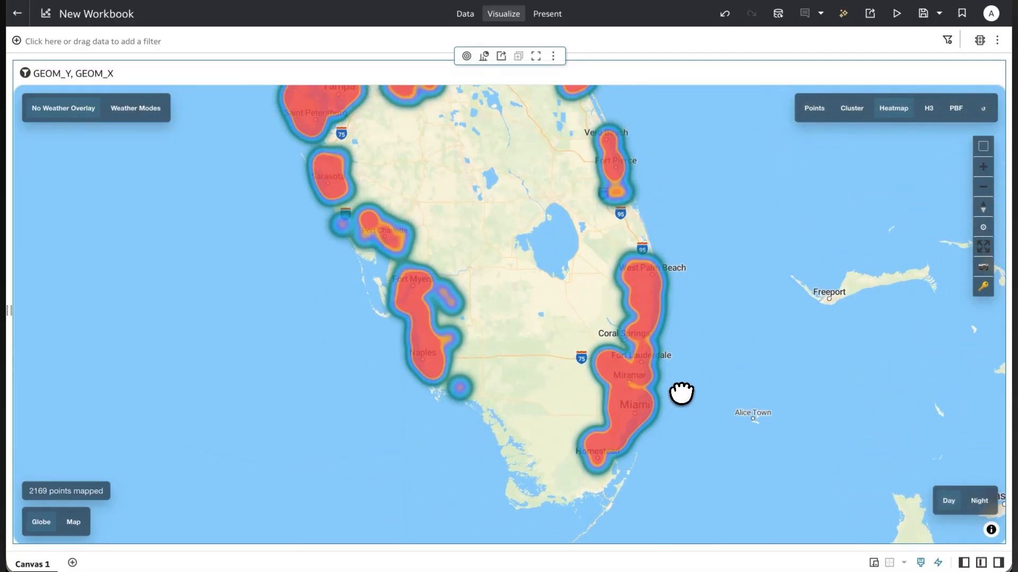
scroll(686, 386, "down", 10)
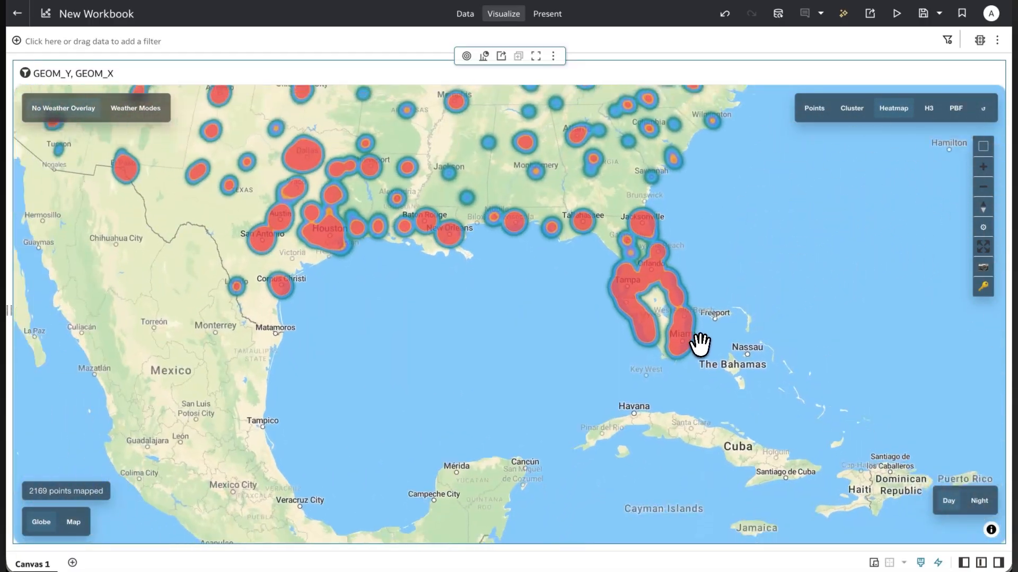
scroll(699, 344, "down", 5)
left_click_drag(384, 366, 433, 390)
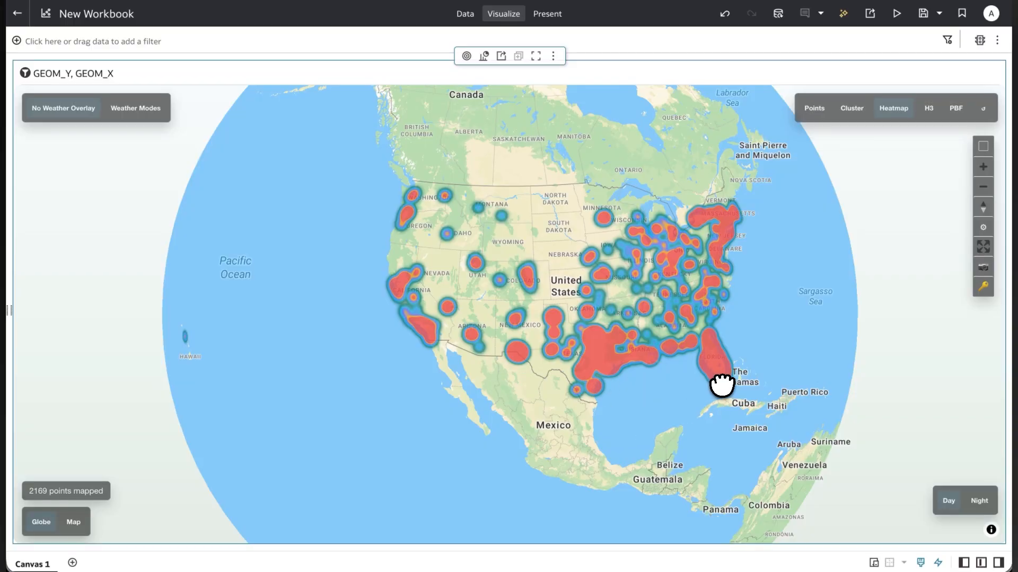
scroll(438, 363, "up", 10)
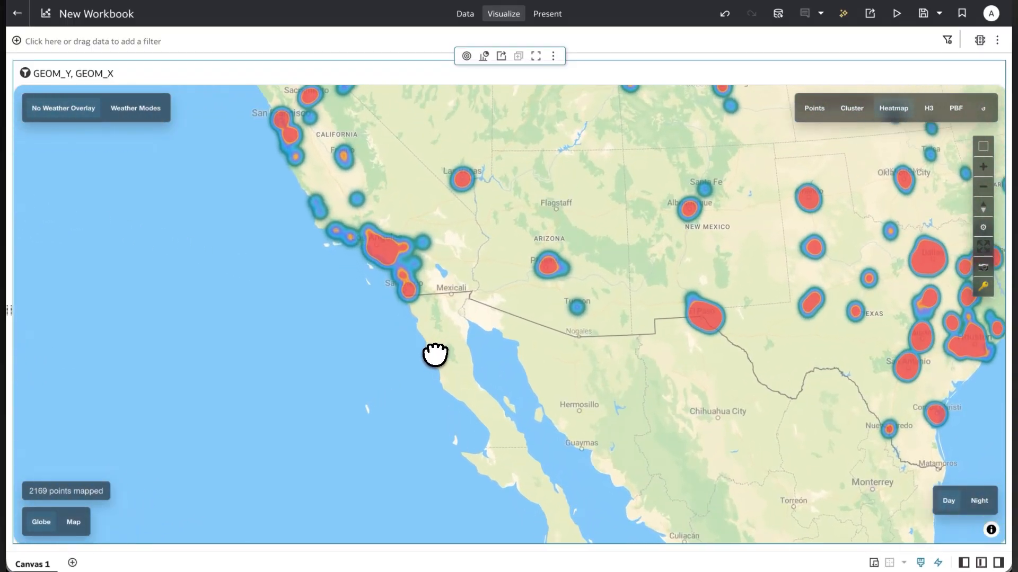
scroll(351, 305, "down", 10)
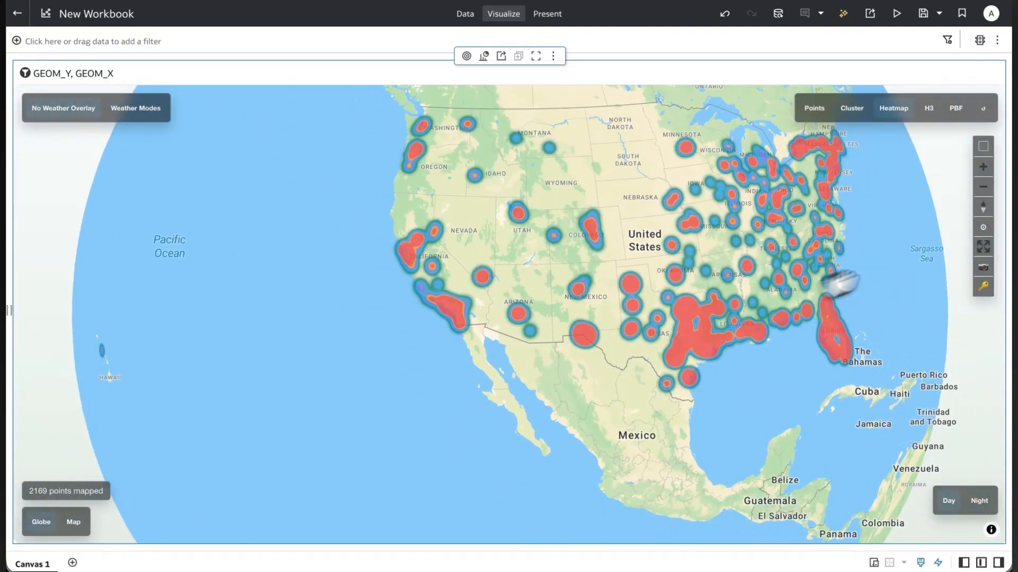
Try the Dusk heatmap palette in the layer settings, and set the palette to Spectrum.
left_click(983, 227)
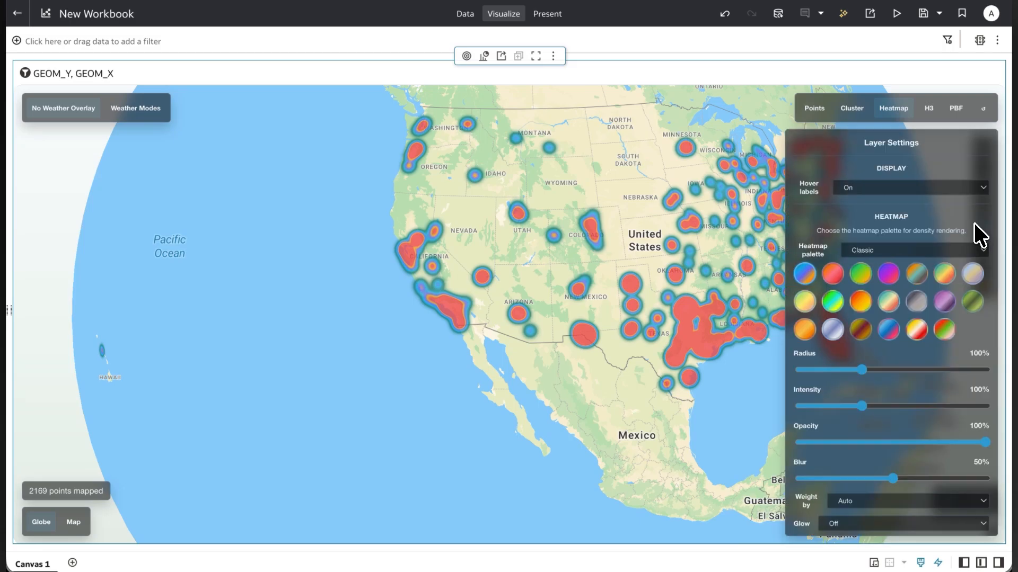
left_click(888, 274)
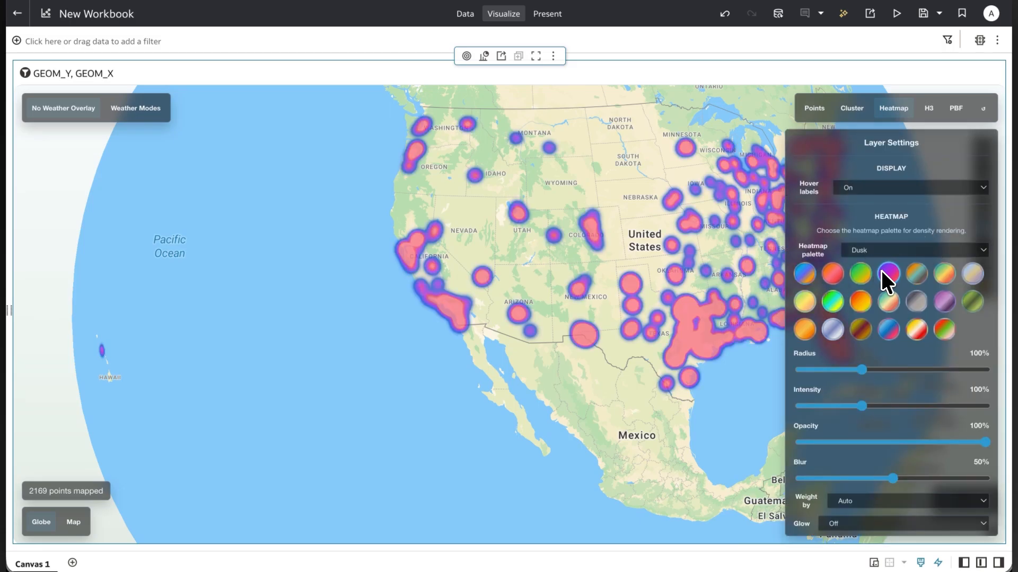
left_click(859, 302)
Turn on Inverse heat for the heatmap layer.
scroll(880, 382, "down", 3)
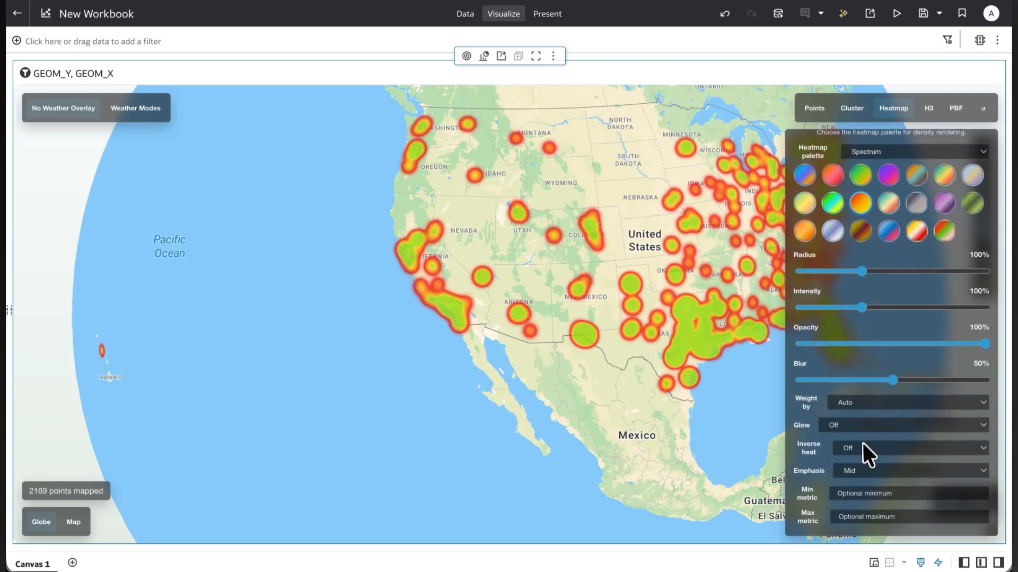
left_click(864, 449)
left_click(860, 468)
scroll(856, 458, "down", 2)
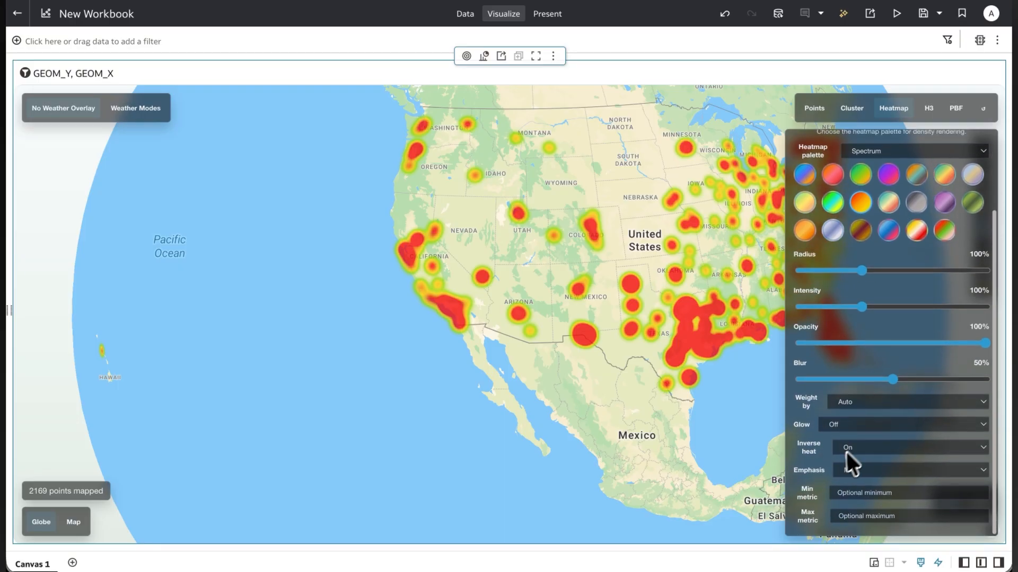
Review the Emphasis option and the other heatmap layer settings, and close the settings.
left_click(851, 469)
left_click(847, 485)
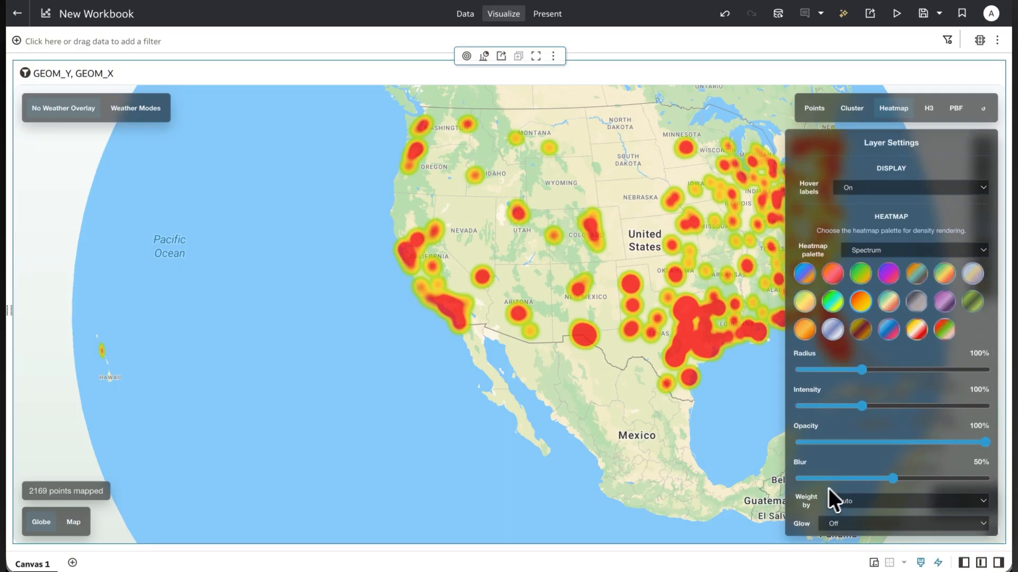
scroll(828, 488, "down", 2)
scroll(812, 478, "up", 2)
left_click(638, 219)
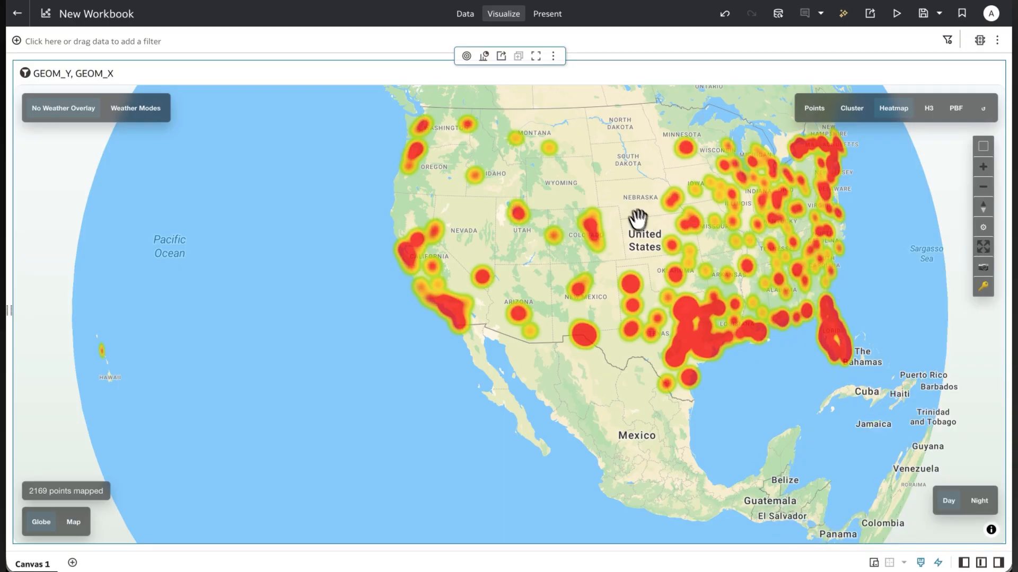
Display the warehouse locations as Points and turn on the Temp weather overlay.
left_click(813, 109)
left_click(883, 109)
left_click(813, 109)
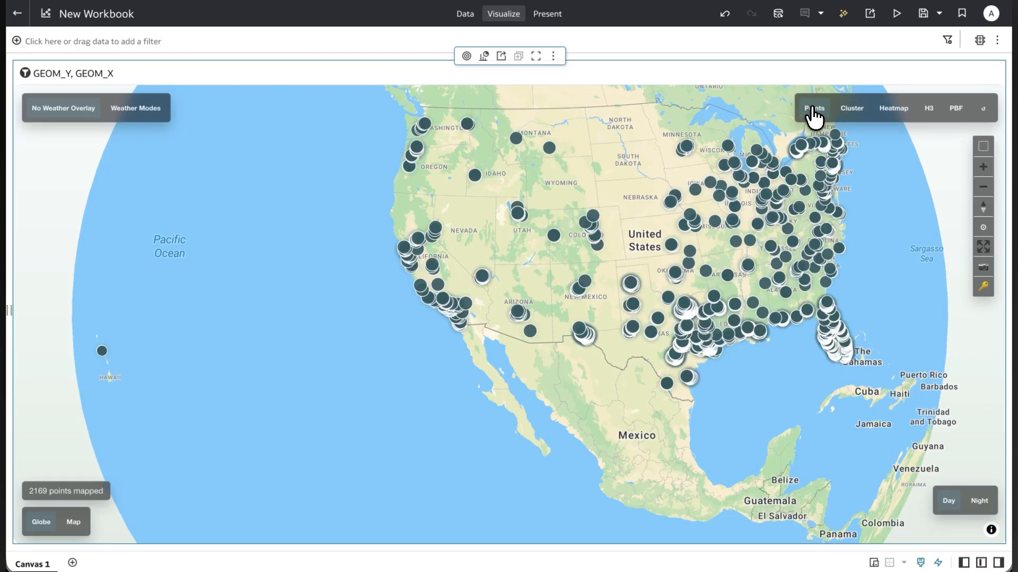
left_click(134, 111)
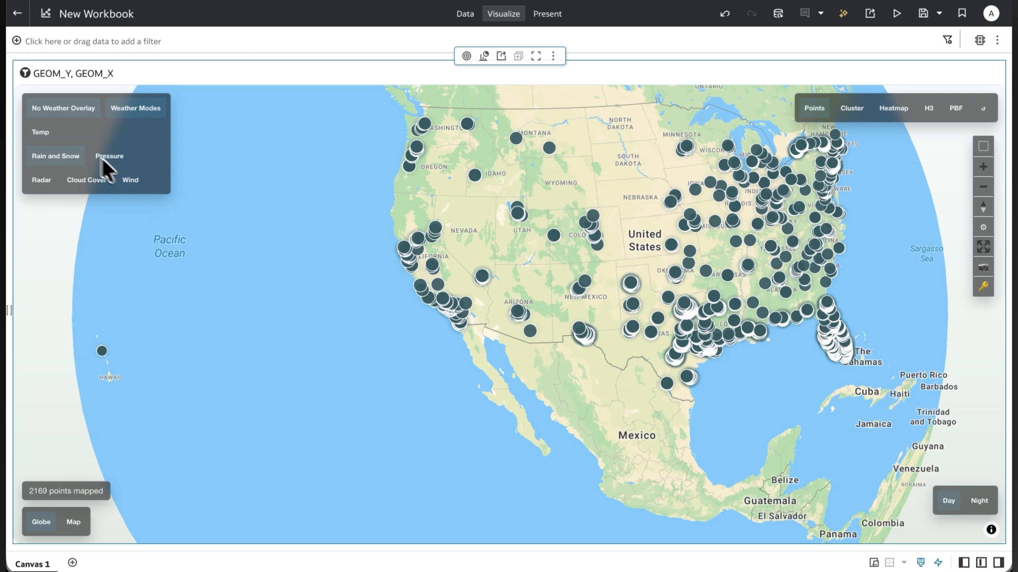
left_click(38, 133)
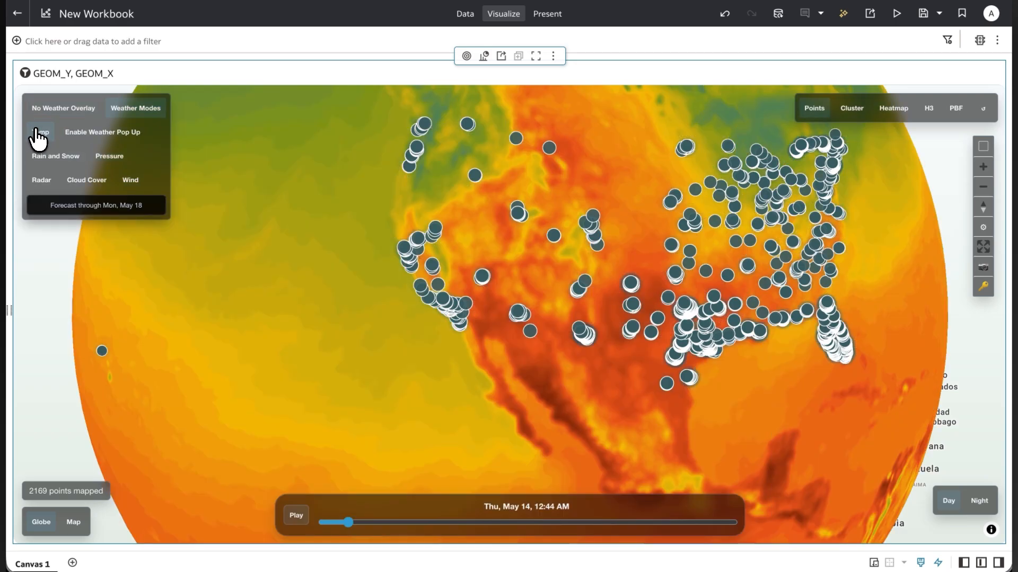
Examine the temperature overlay around the whole globe and close up over the Florida warehouse points.
left_click_drag(286, 172, 291, 307)
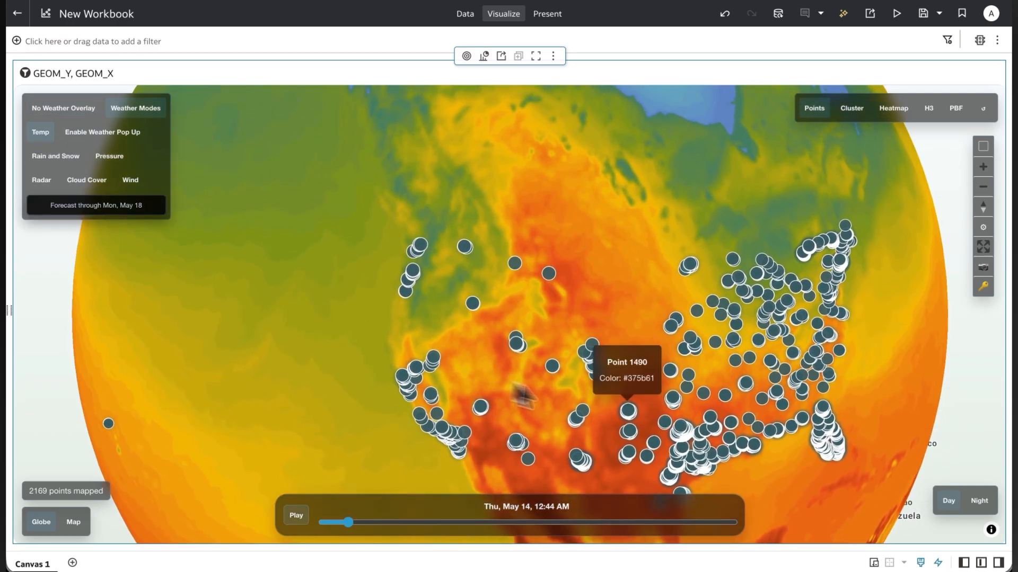
scroll(643, 407, "down", 3)
left_click_drag(760, 422, 475, 294)
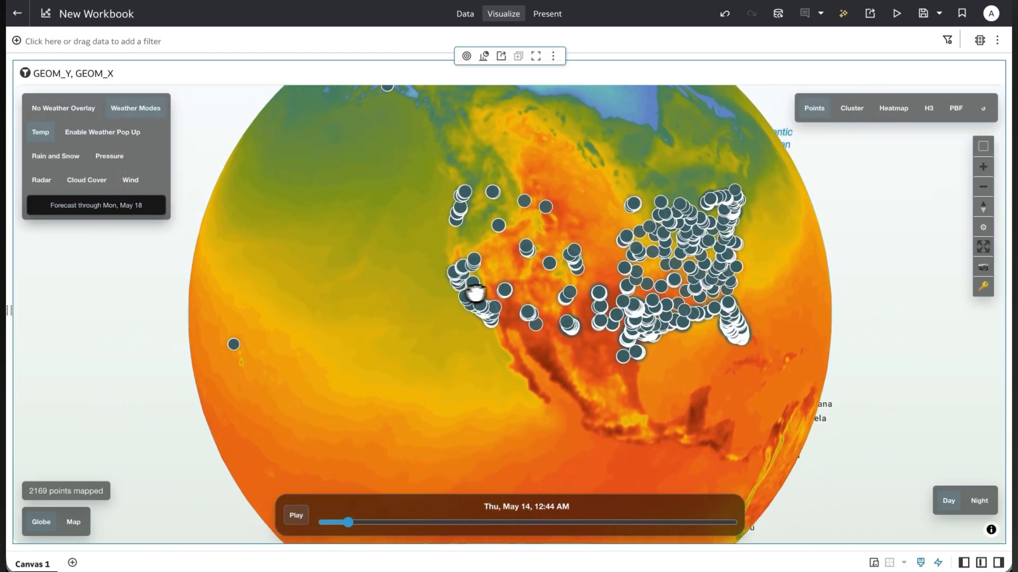
left_click_drag(683, 272, 465, 285)
left_click_drag(695, 277, 477, 286)
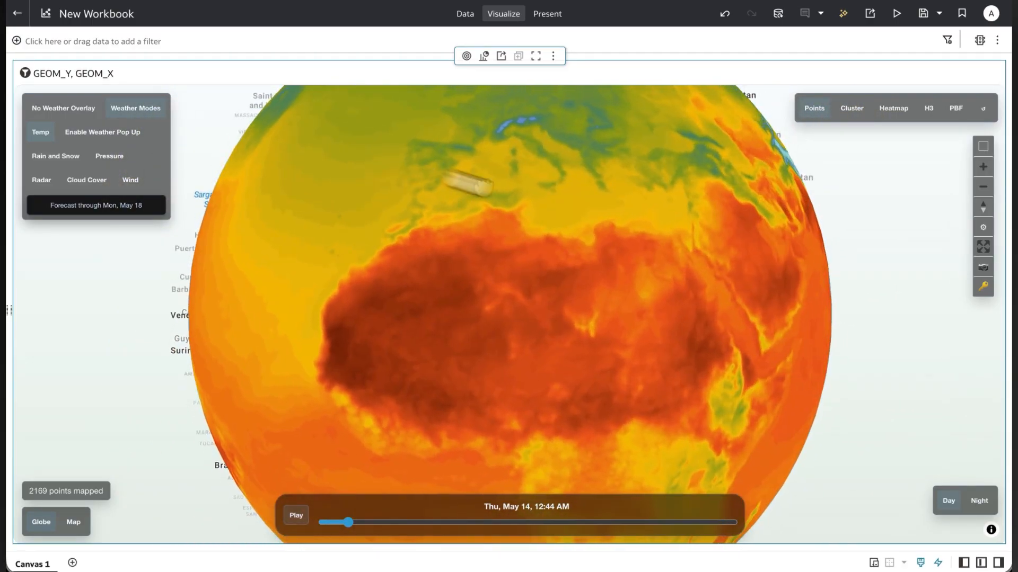
left_click_drag(636, 270, 462, 263)
left_click_drag(705, 257, 475, 289)
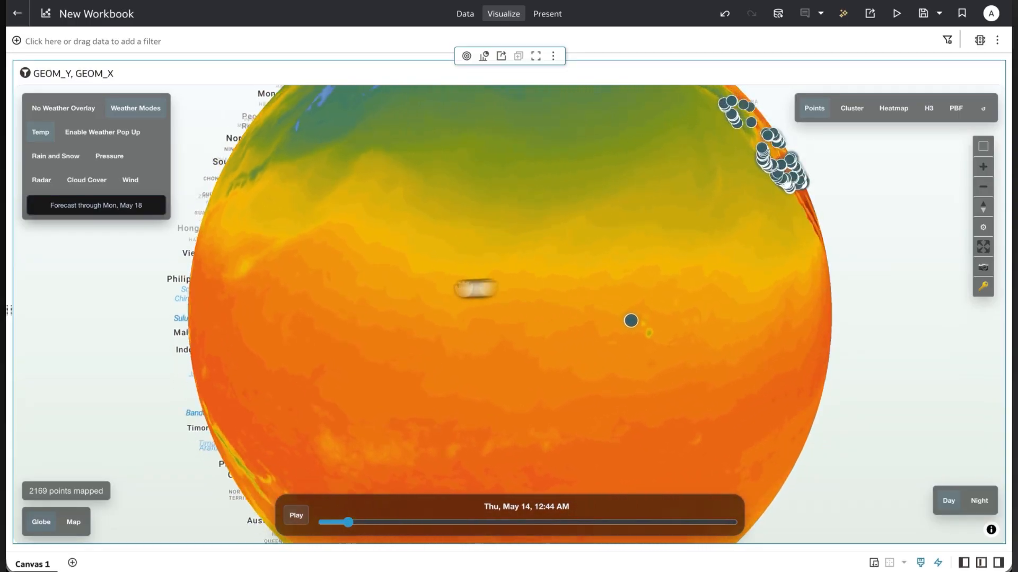
left_click_drag(692, 281, 477, 443)
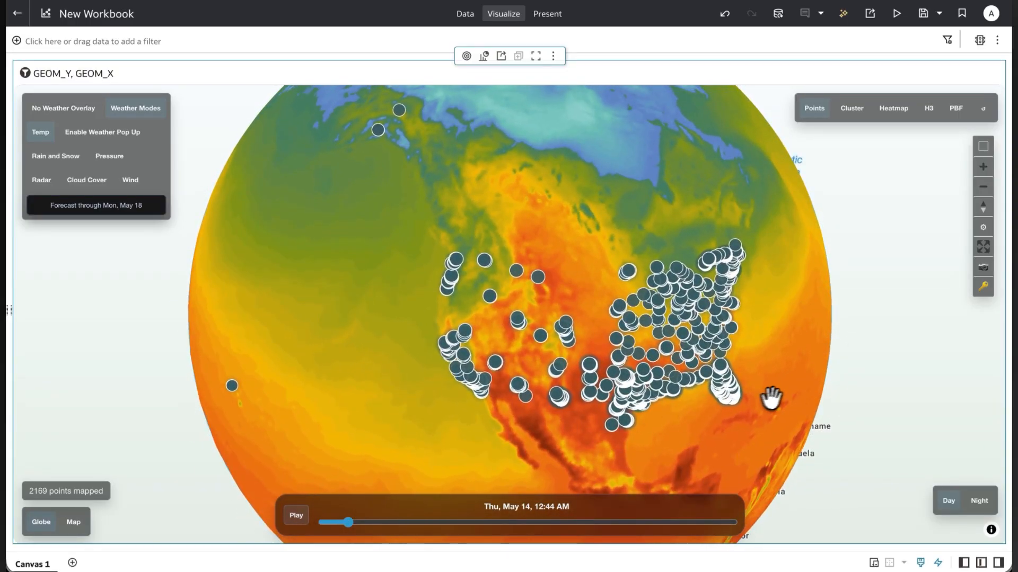
left_click_drag(772, 400, 663, 348)
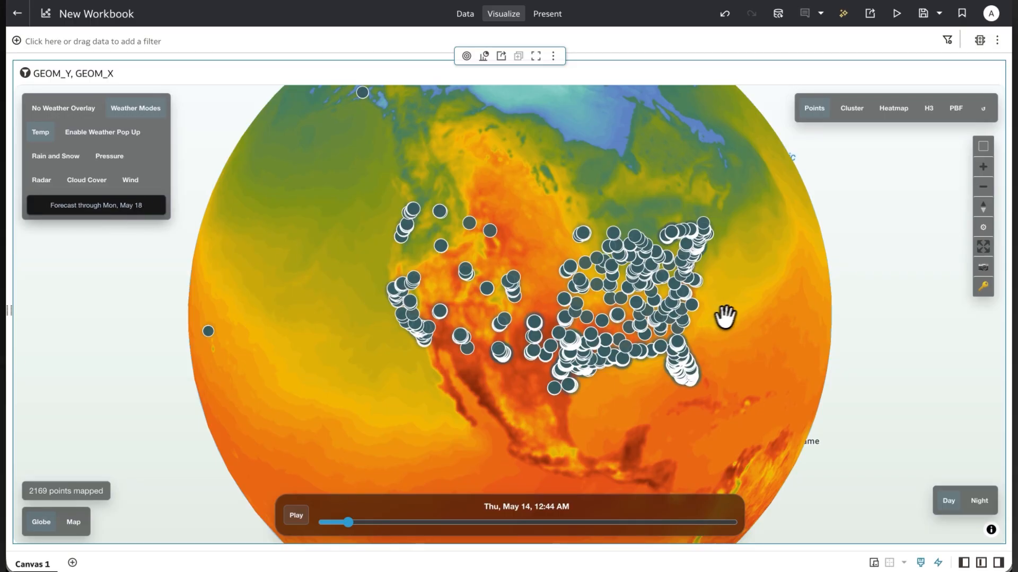
scroll(715, 342, "up", 10)
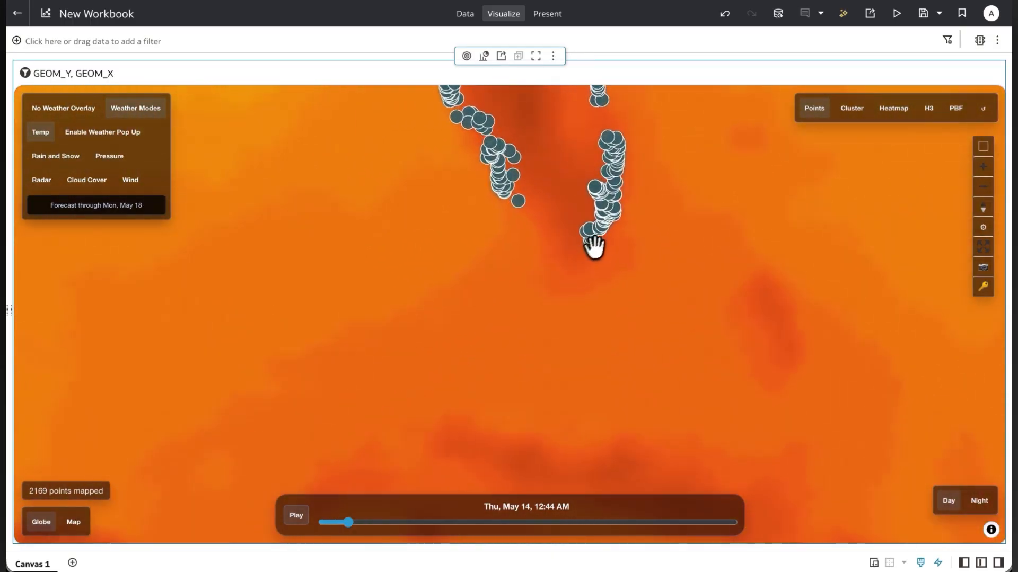
scroll(593, 247, "down", 10)
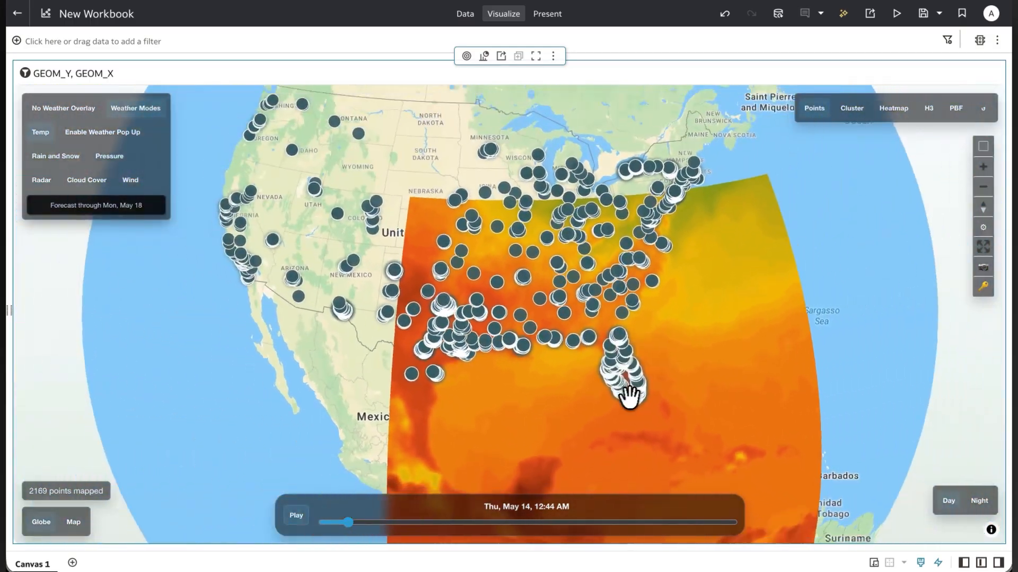
scroll(630, 398, "down", 3)
left_click_drag(530, 410, 647, 402)
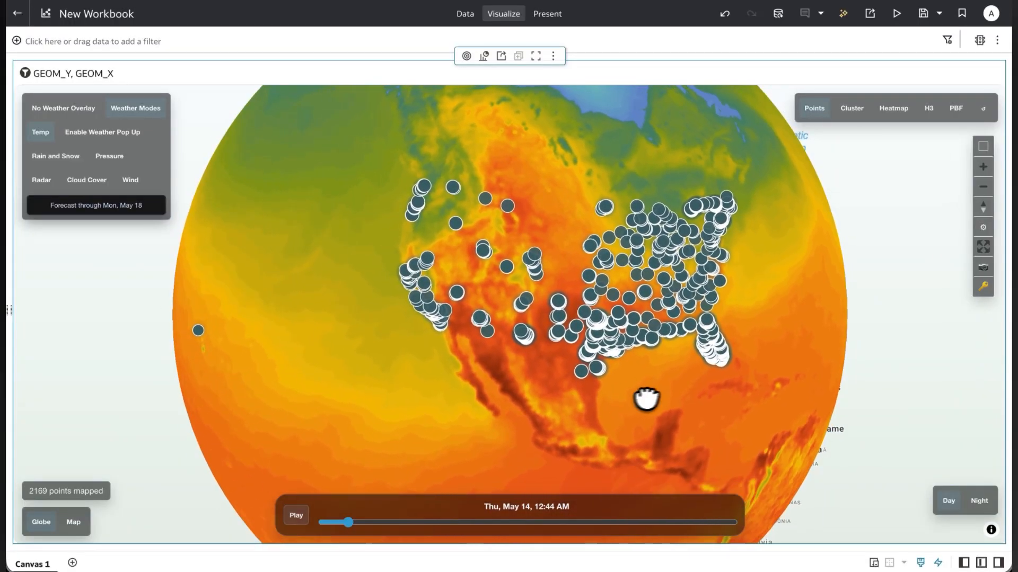
Enable the weather pop-ups and inspect city temperatures from the Southwest across Texas and the Gulf Coast to Florida.
left_click_drag(359, 295, 333, 345)
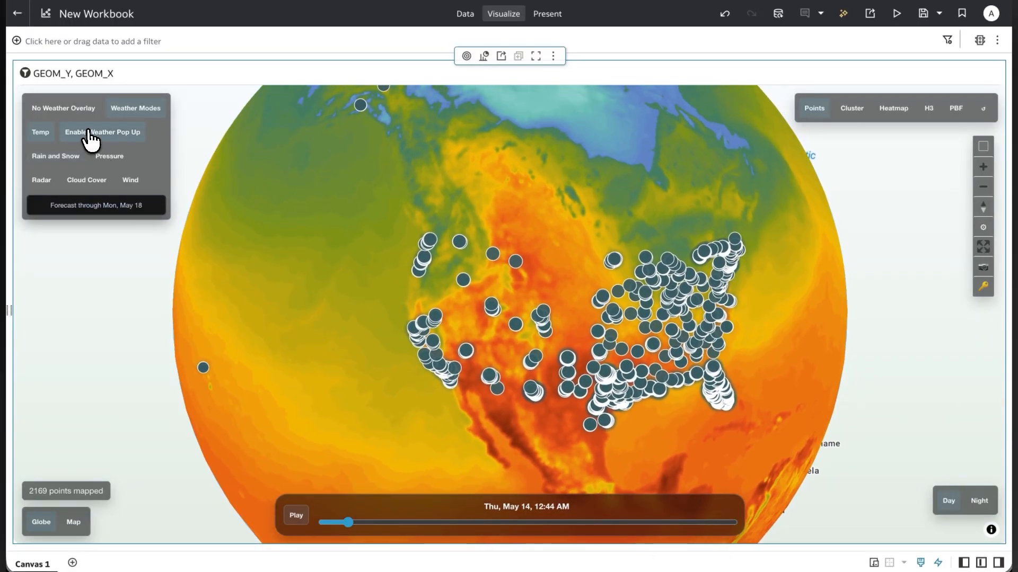
scroll(427, 421, "up", 6)
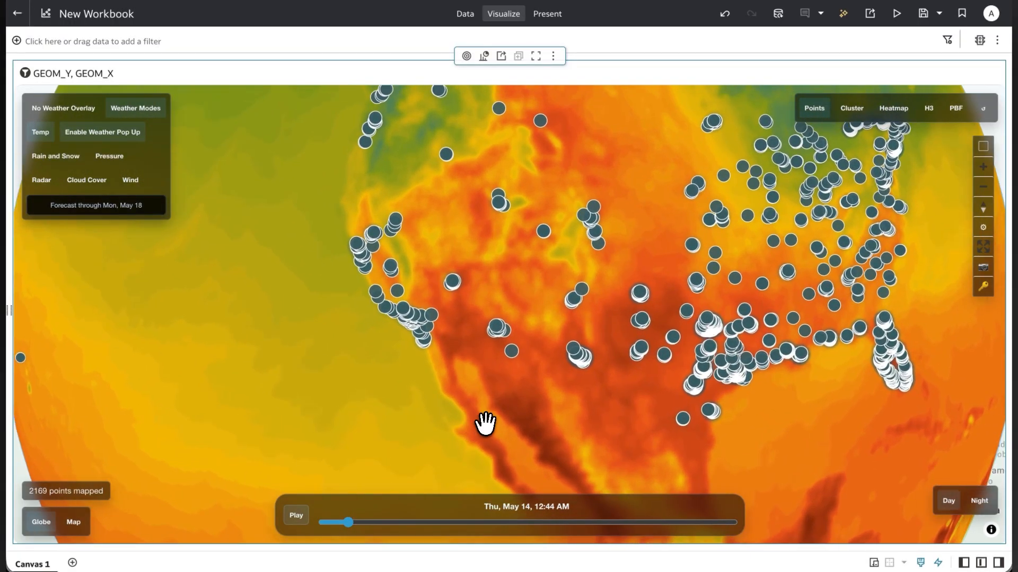
scroll(465, 351, "up", 3)
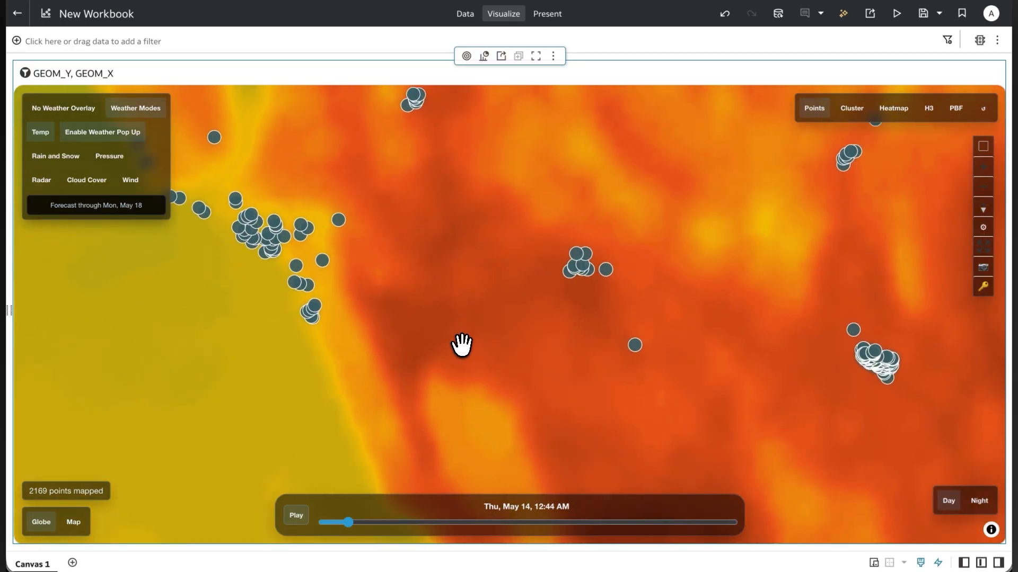
left_click_drag(529, 377, 425, 387)
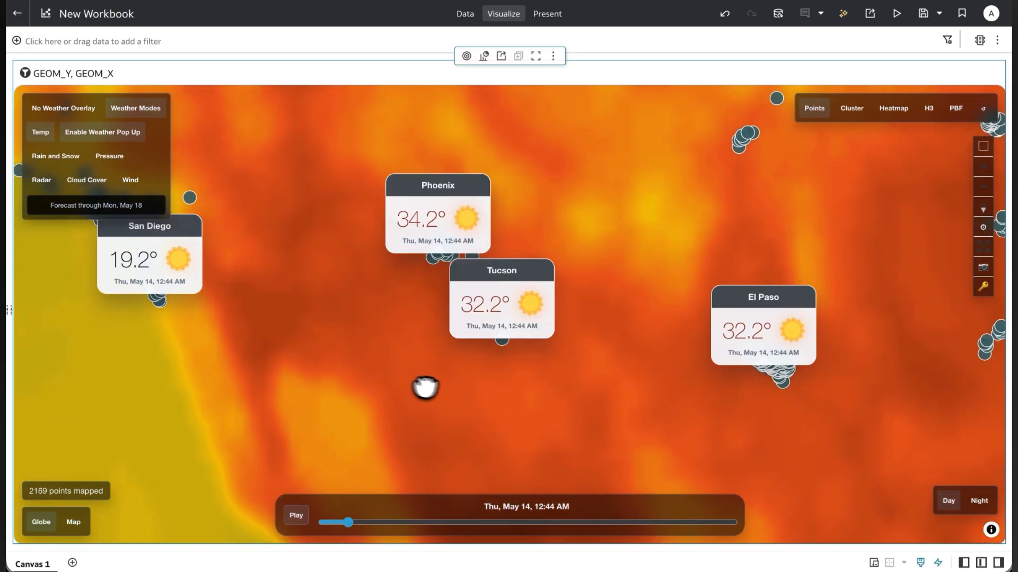
left_click_drag(636, 418, 447, 380)
left_click_drag(722, 435, 590, 404)
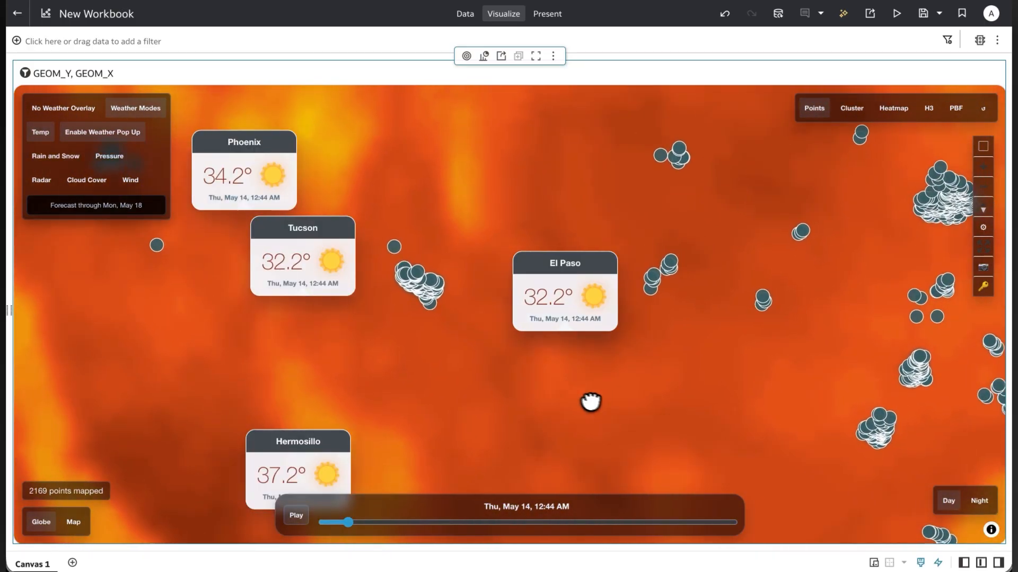
left_click_drag(743, 415, 443, 352)
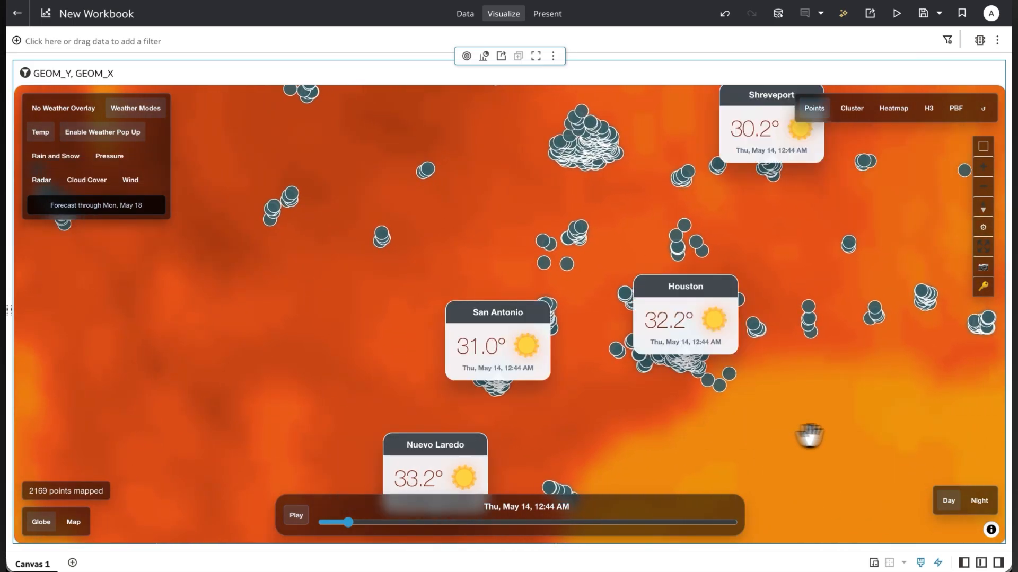
left_click_drag(848, 439, 533, 414)
left_click_drag(786, 424, 517, 408)
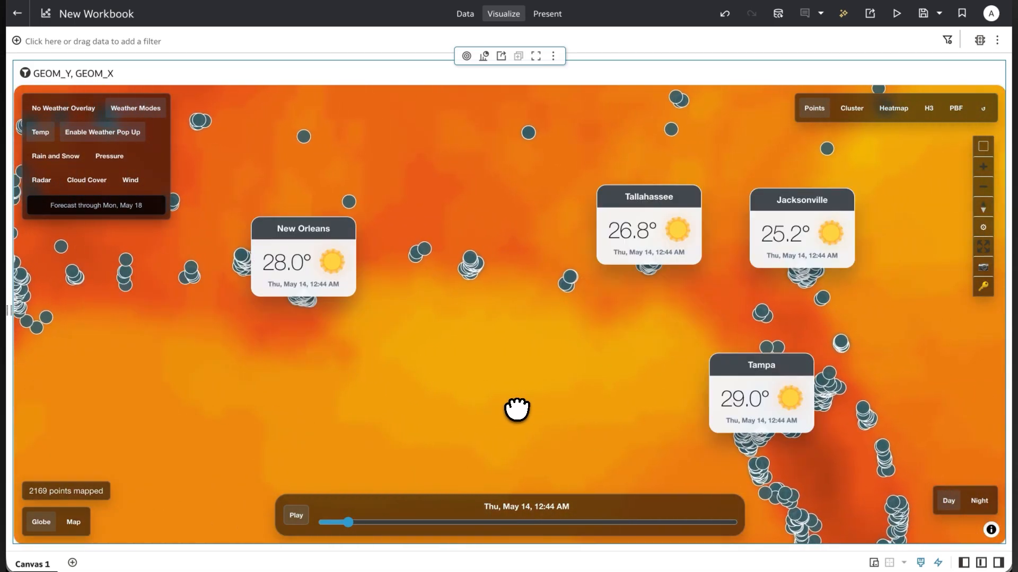
Turn off the weather pop-ups and return to a view of the whole United States.
left_click(94, 136)
scroll(497, 354, "down", 10)
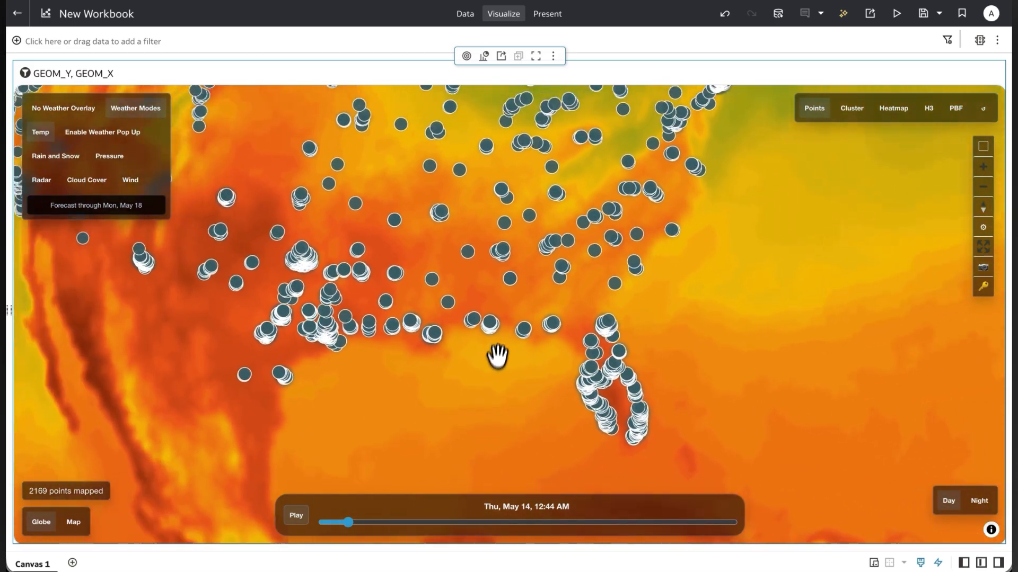
left_click_drag(475, 402, 504, 404)
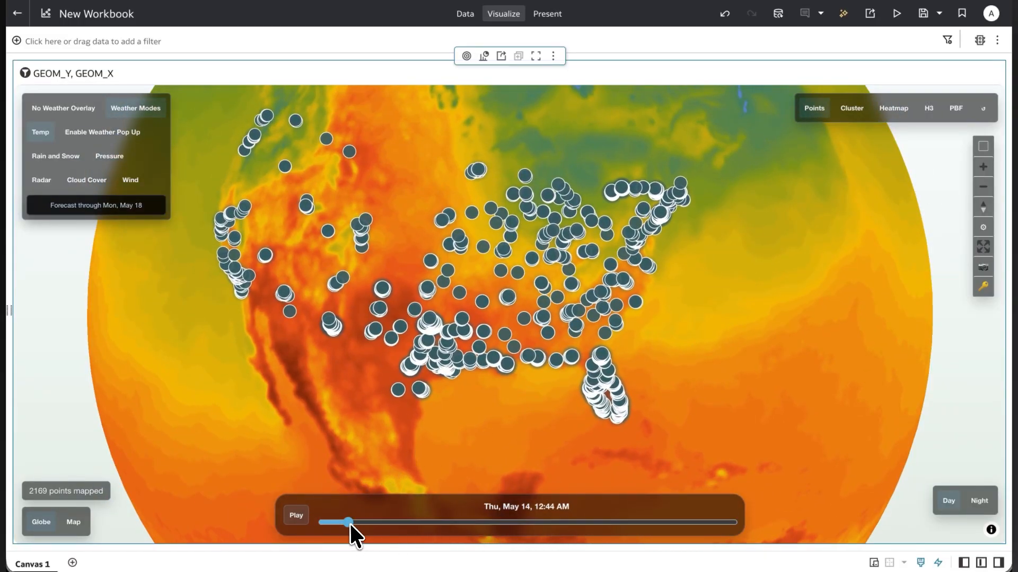
Play the temperature forecast from Wed, May 13, 5:30 PM over the US warehouse points, and pause it at Fri, May 15, 5:45 AM.
left_click_drag(349, 523, 317, 530)
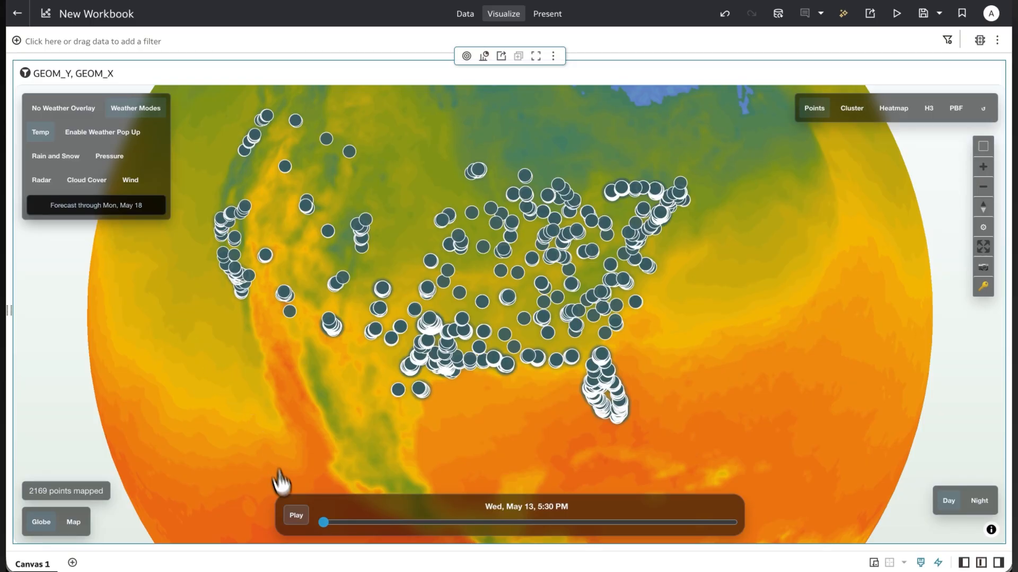
left_click(295, 515)
scroll(318, 420, "down", 3)
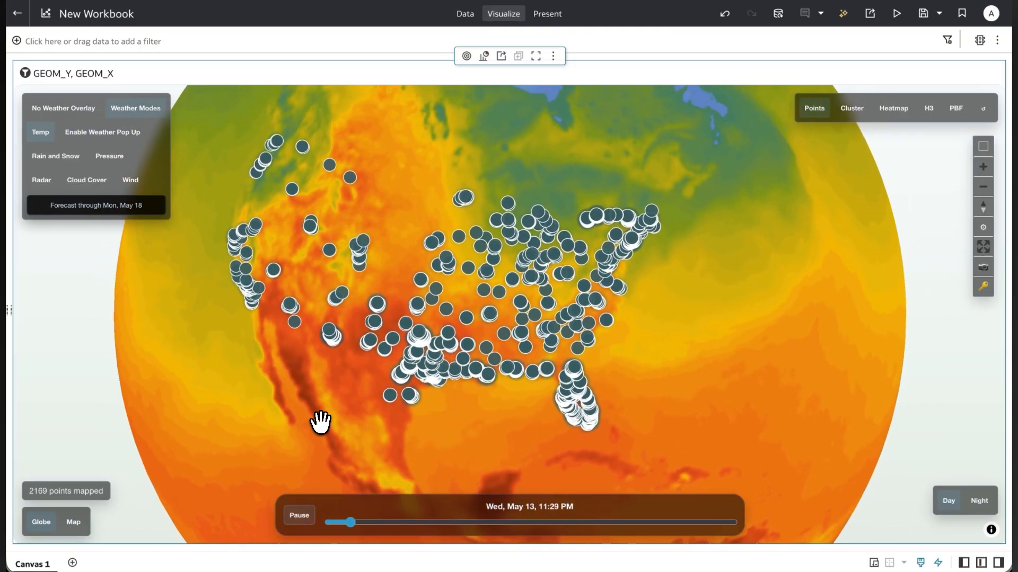
left_click_drag(350, 414, 518, 421)
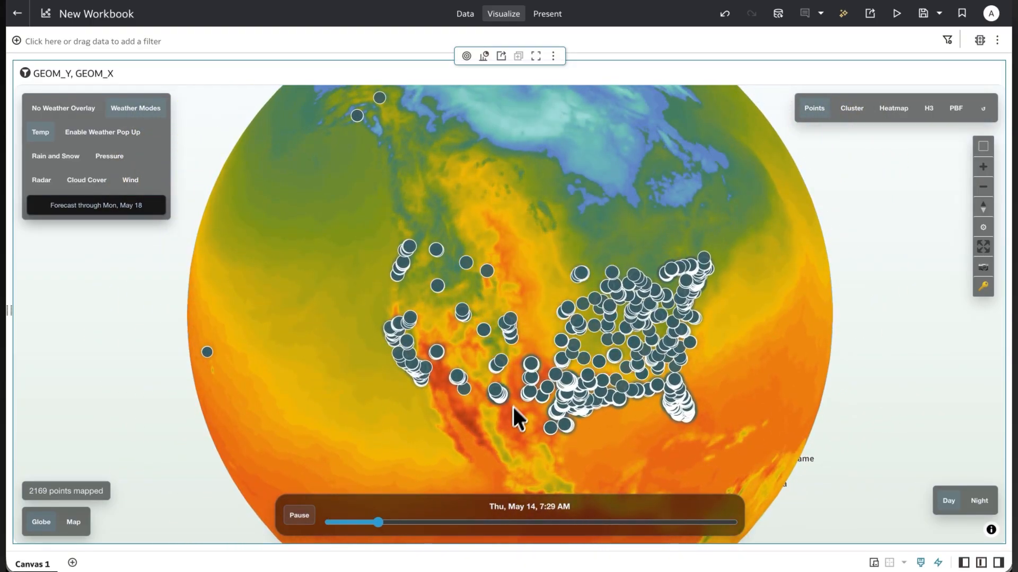
scroll(660, 342, "up", 3)
scroll(662, 344, "up", 3)
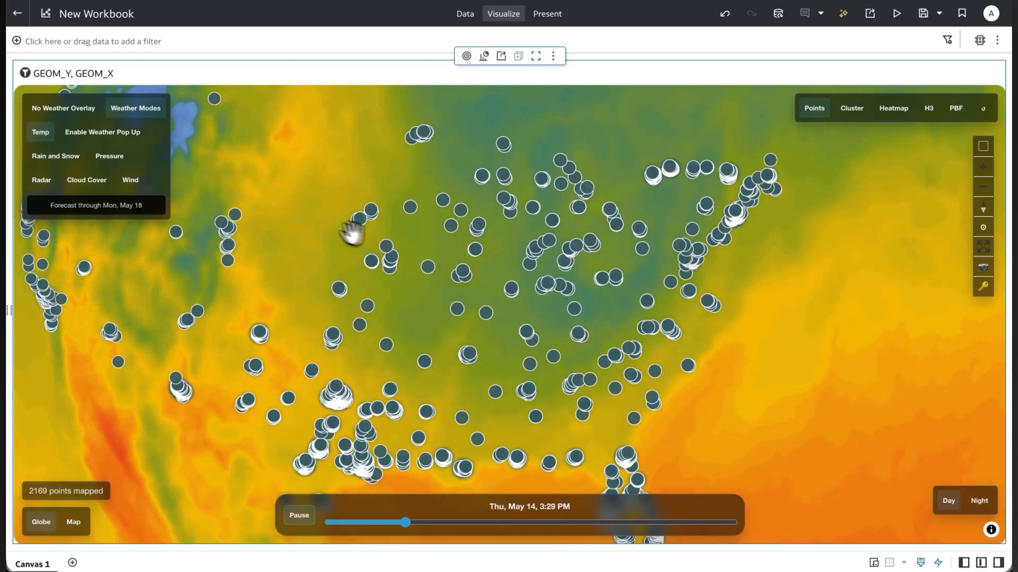
left_click_drag(352, 227, 437, 278)
scroll(375, 220, "up", 3)
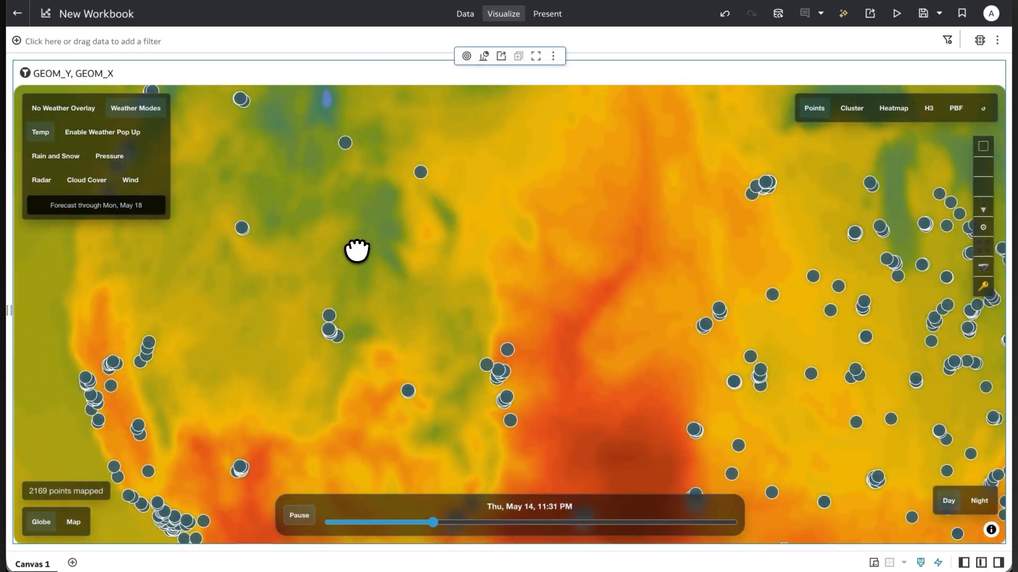
left_click(303, 519)
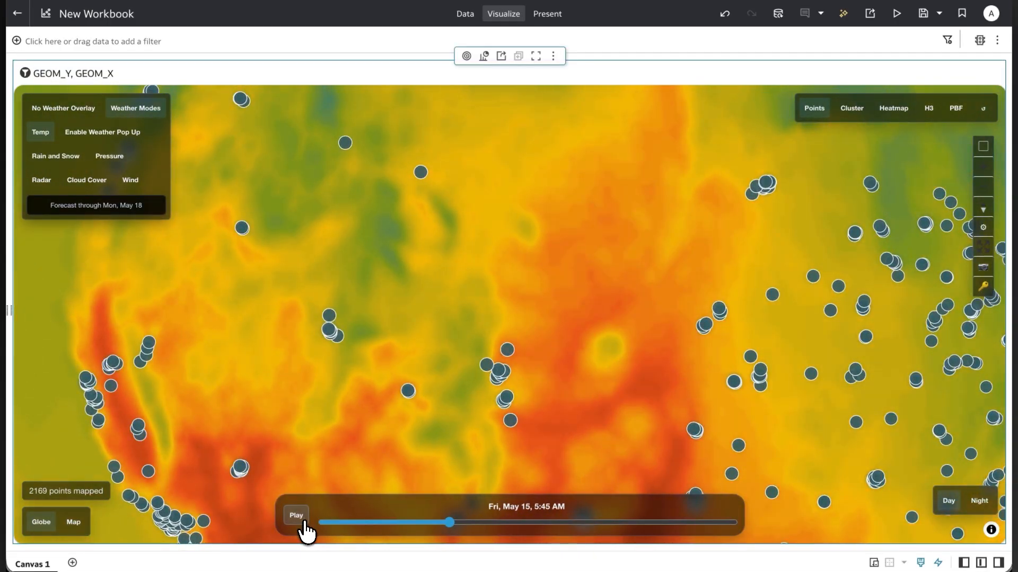
Switch the weather overlay to Rain and Snow and play its forecast over the Middle East, India and the Indian Ocean.
scroll(318, 411, "down", 5)
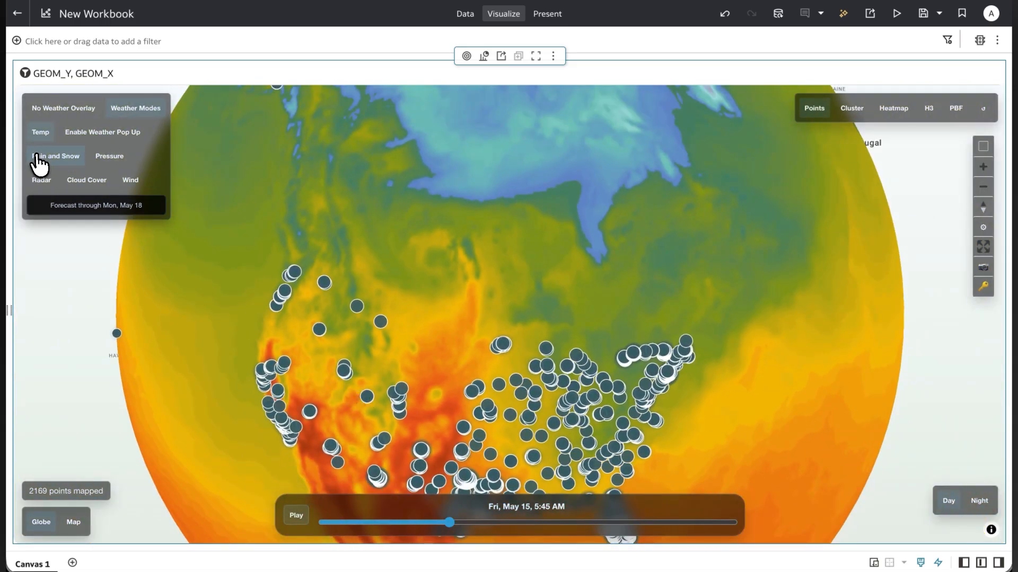
left_click(37, 157)
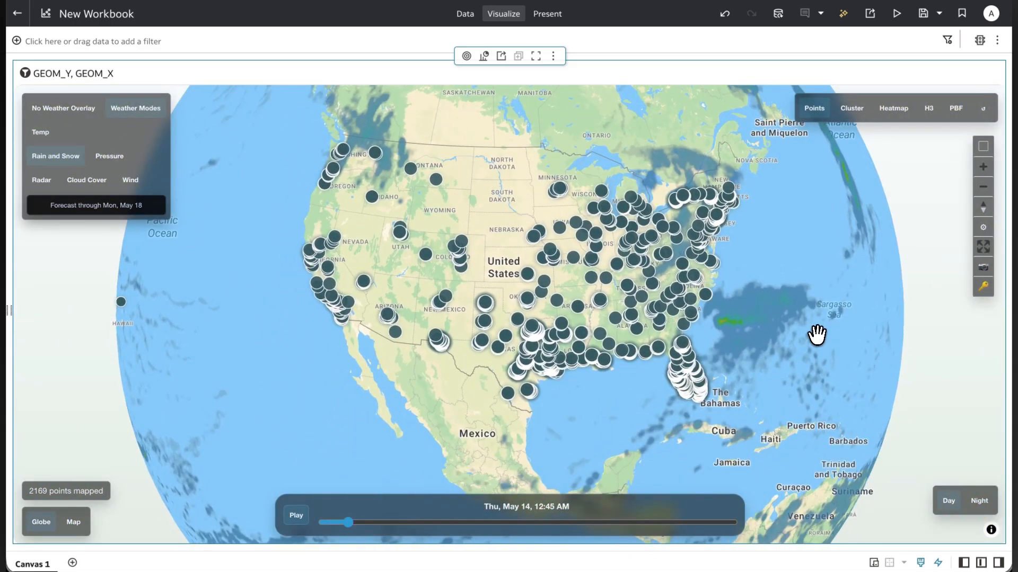
left_click_drag(817, 335, 477, 334)
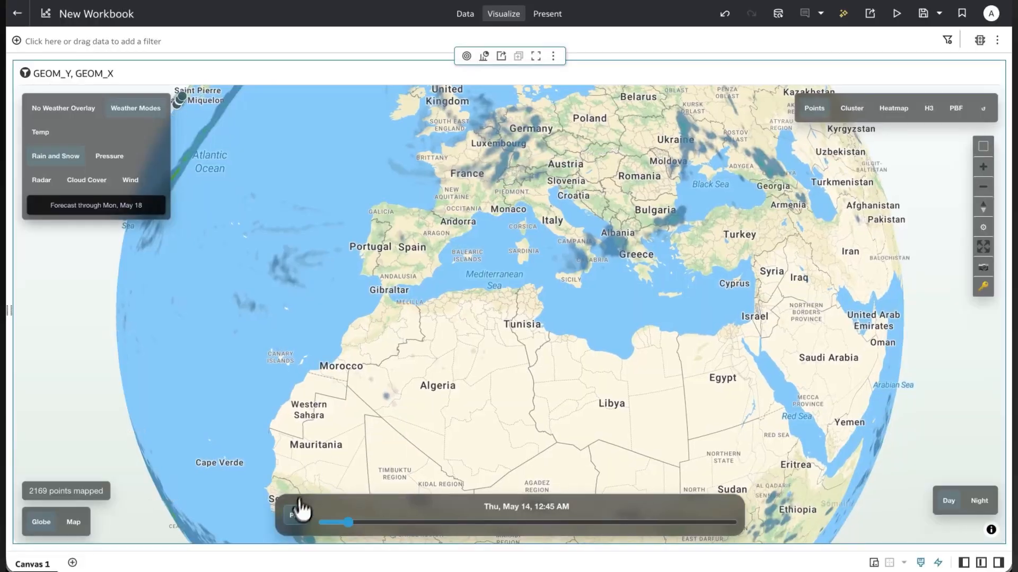
left_click_drag(735, 395, 526, 370)
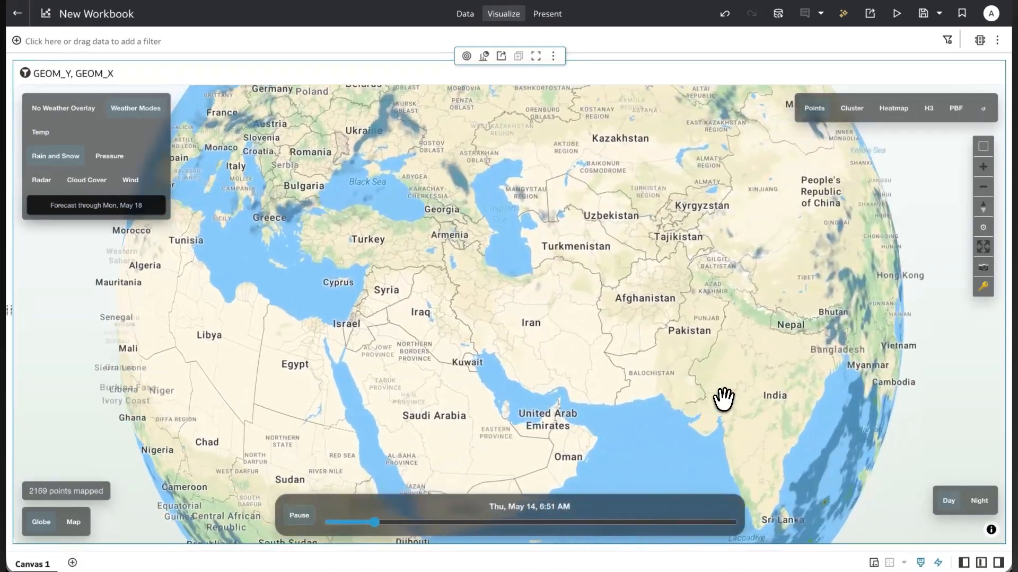
left_click_drag(723, 400, 568, 261)
left_click_drag(624, 312, 647, 216)
scroll(657, 286, "up", 5)
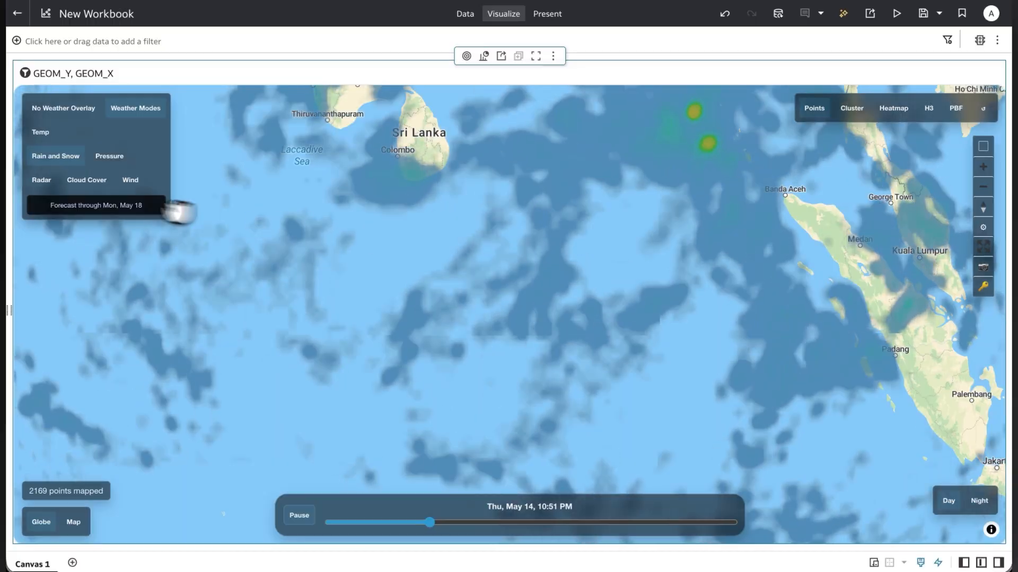
Switch the weather overlay to Pressure and view it across the globe.
left_click(108, 156)
scroll(369, 317, "down", 5)
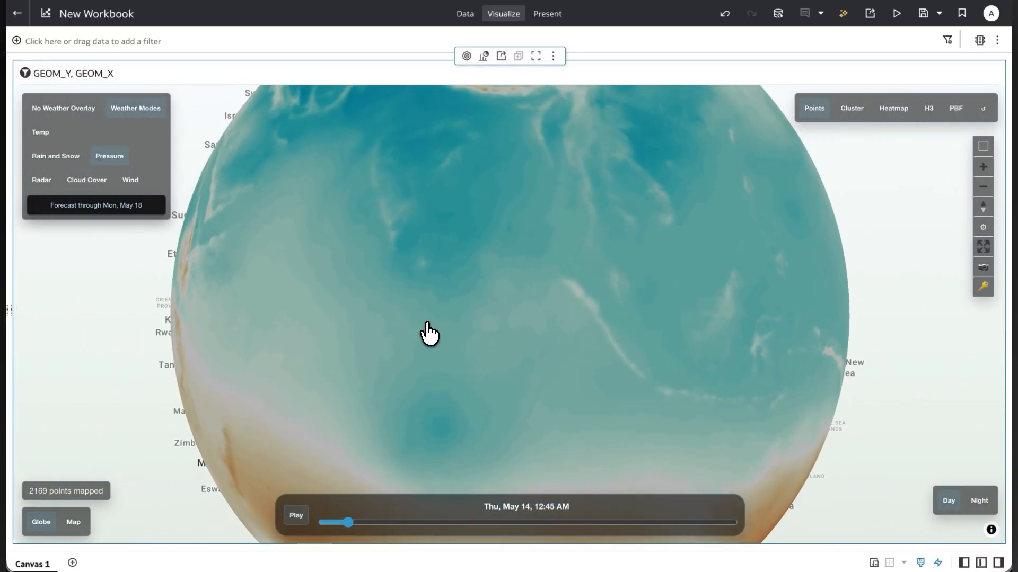
Play the pressure forecast while rotating the globe to the Americas, and switch the weather overlay to Radar over North America.
left_click(297, 516)
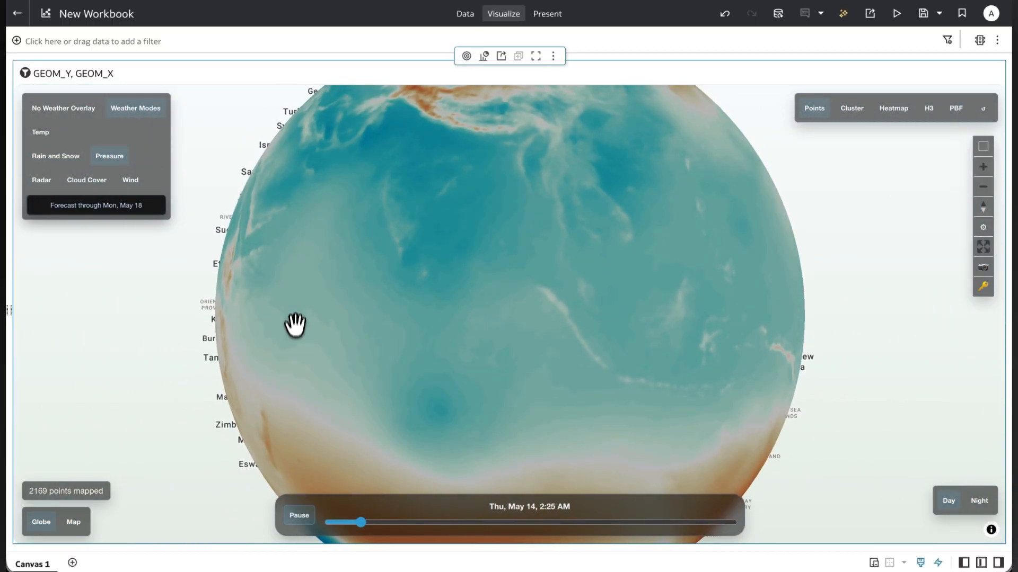
left_click_drag(447, 333, 679, 334)
left_click_drag(357, 275, 562, 311)
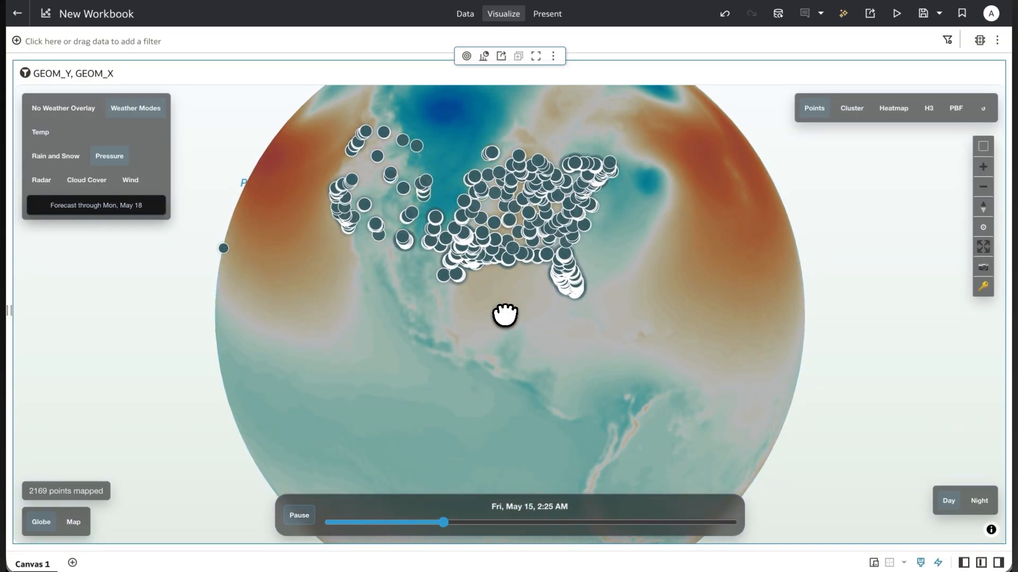
left_click(38, 185)
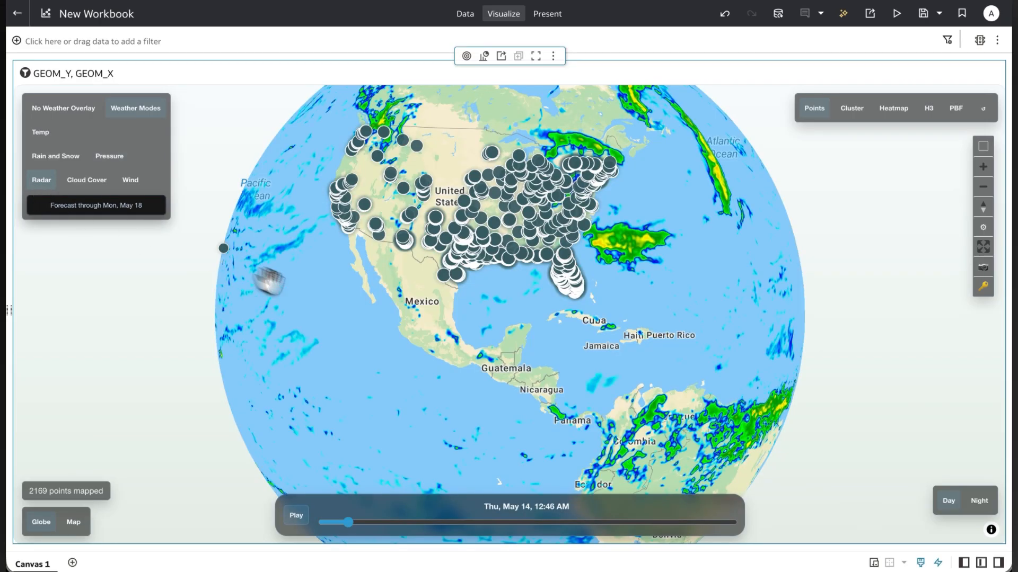
left_click_drag(269, 280, 454, 443)
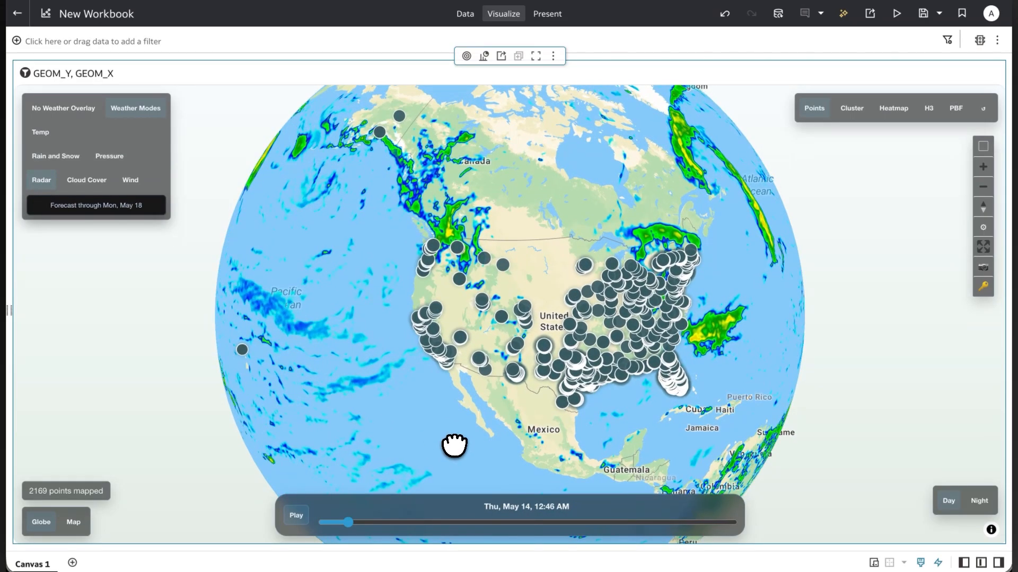
Show the data and grammar panels, and replace GEOM_Y and GEOM_X in the map's rows with the Cables calculation.
left_click(980, 563)
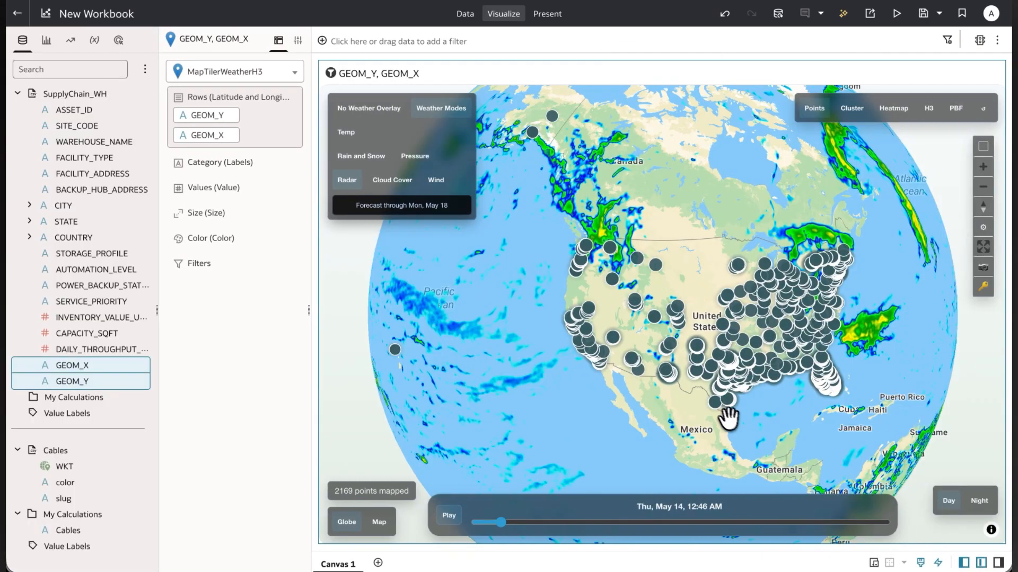
left_click_drag(728, 418, 667, 382)
scroll(670, 379, "down", 2)
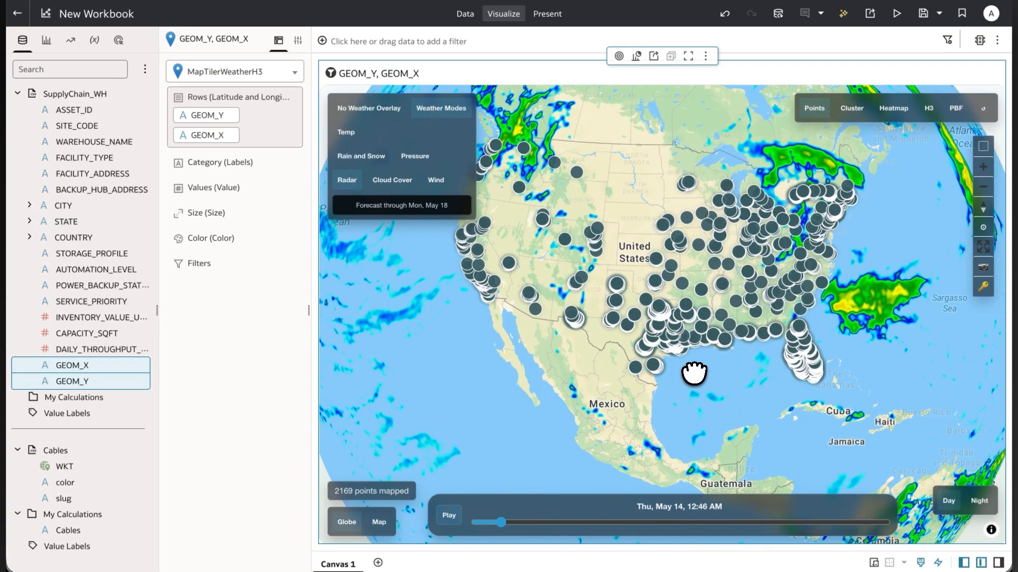
left_click(230, 115)
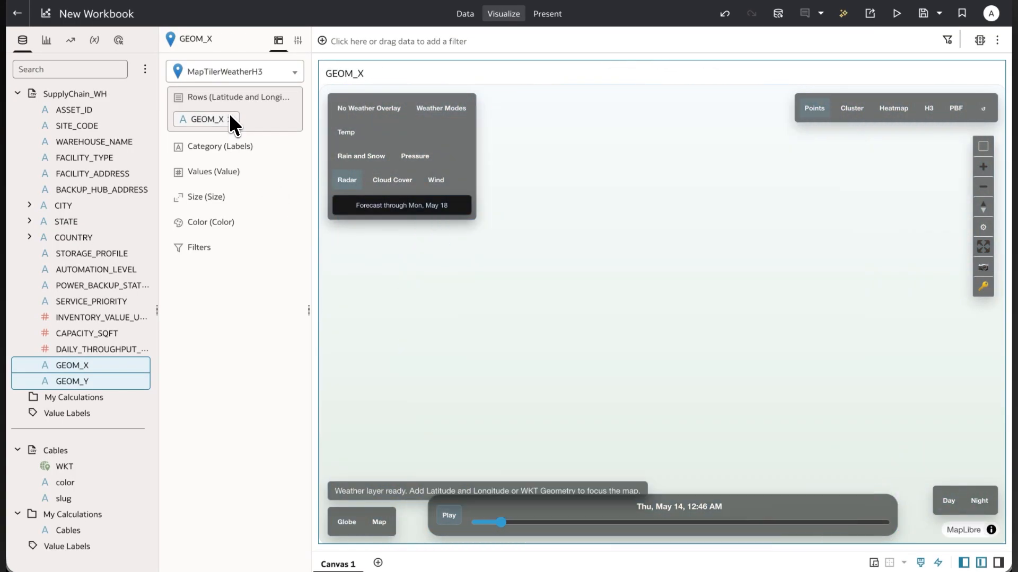
left_click(227, 114)
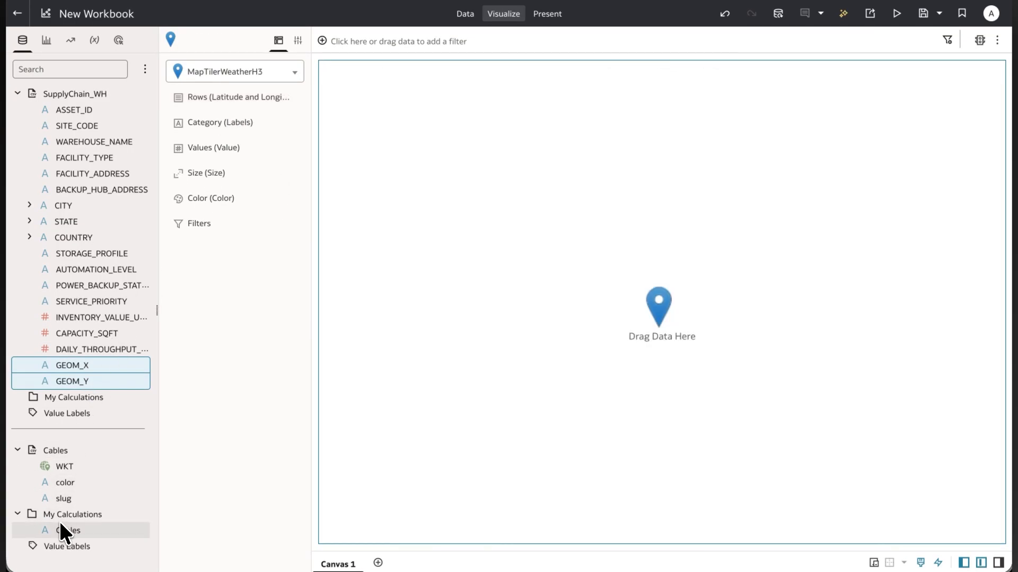
left_click_drag(61, 530, 195, 98)
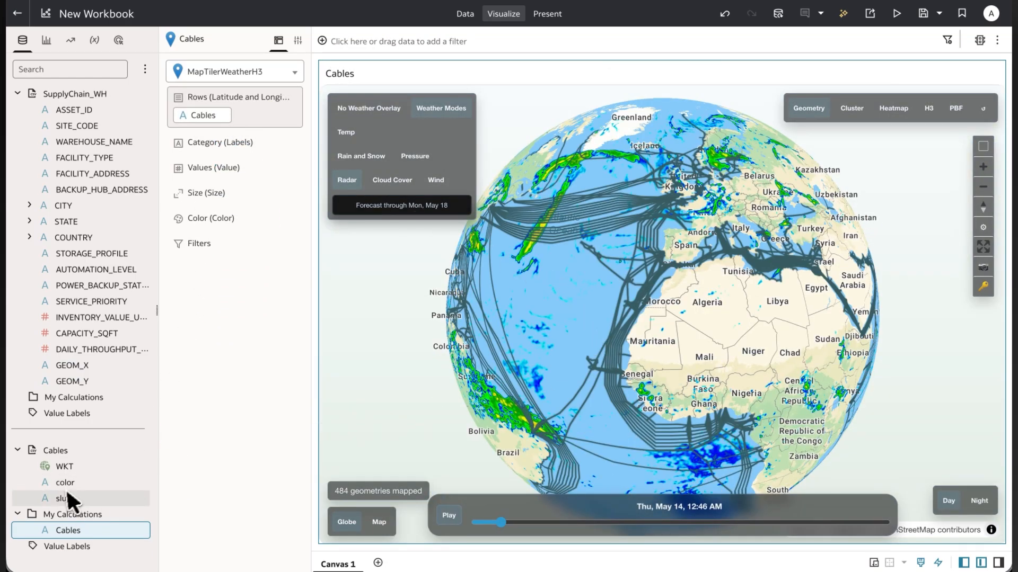
Color the cable lines by slug and set the geometry layer's dimension palette to Neon.
left_click_drag(62, 497, 202, 221)
left_click_drag(517, 355, 618, 412)
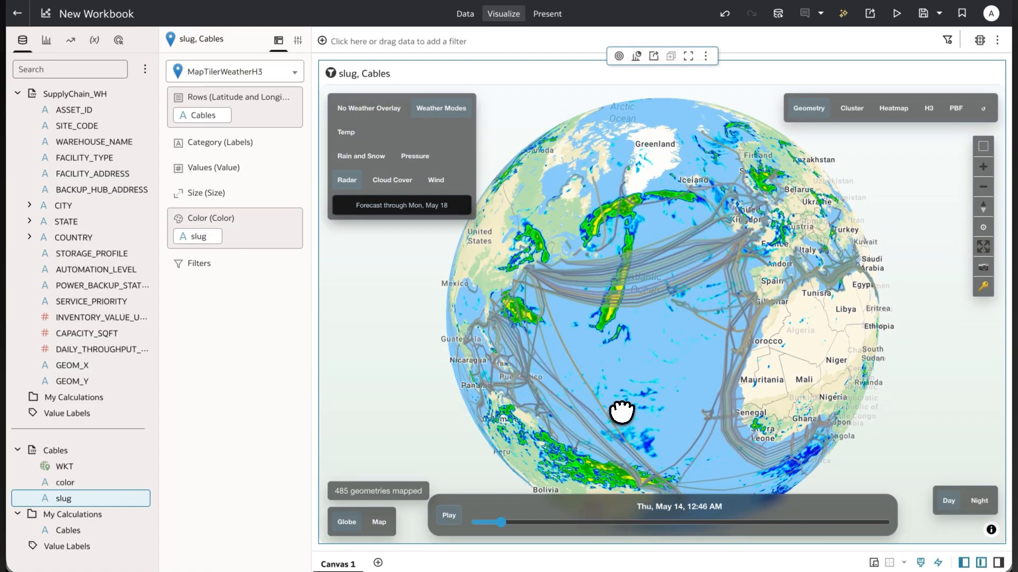
left_click(984, 228)
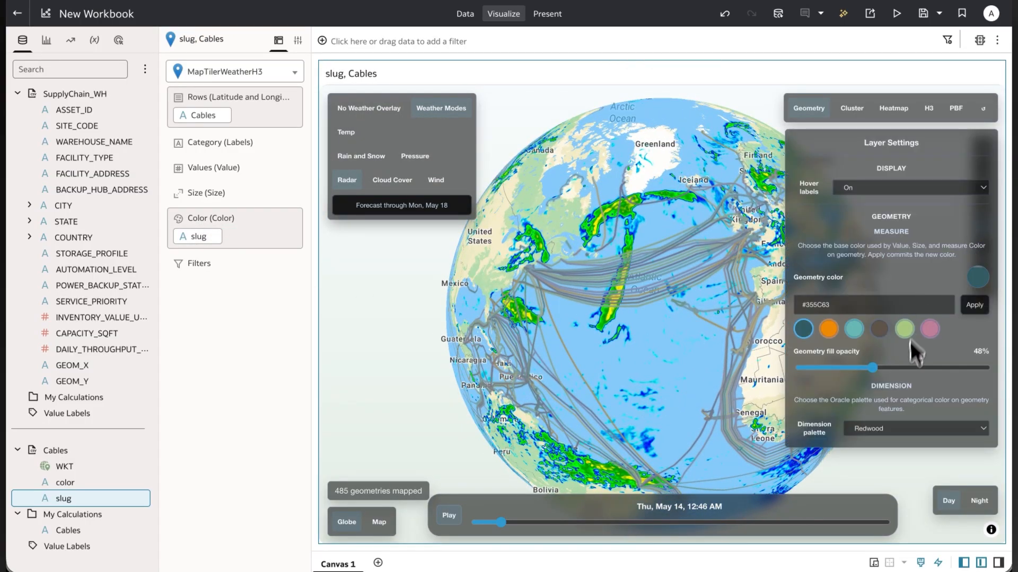
left_click(889, 428)
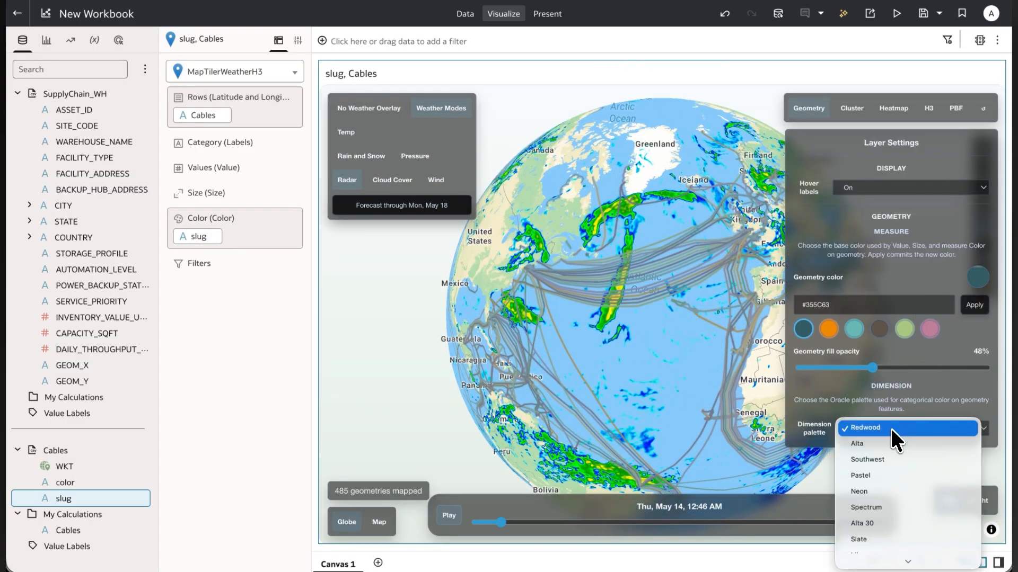
left_click(867, 491)
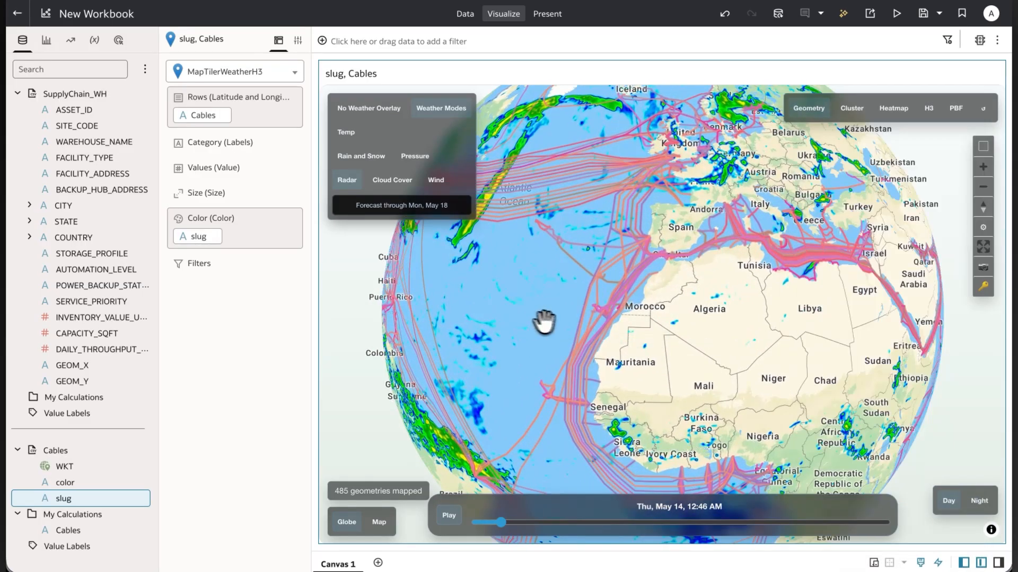
left_click_drag(529, 323, 758, 395)
left_click_drag(602, 370, 793, 336)
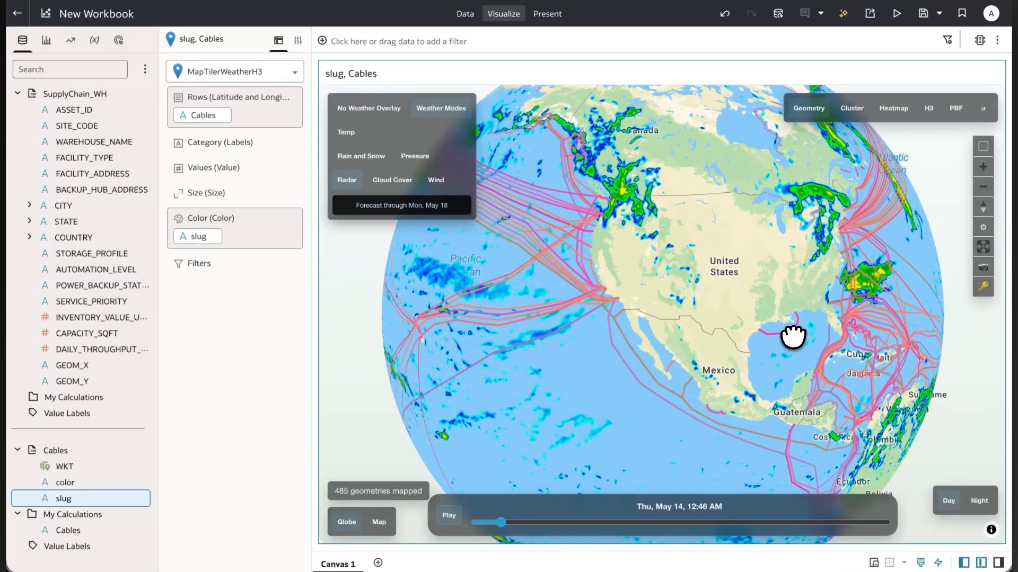
Switch the globe to Night mode and play the radar forecast along the cables across the Pacific, Asia and the Indian Ocean.
left_click(977, 502)
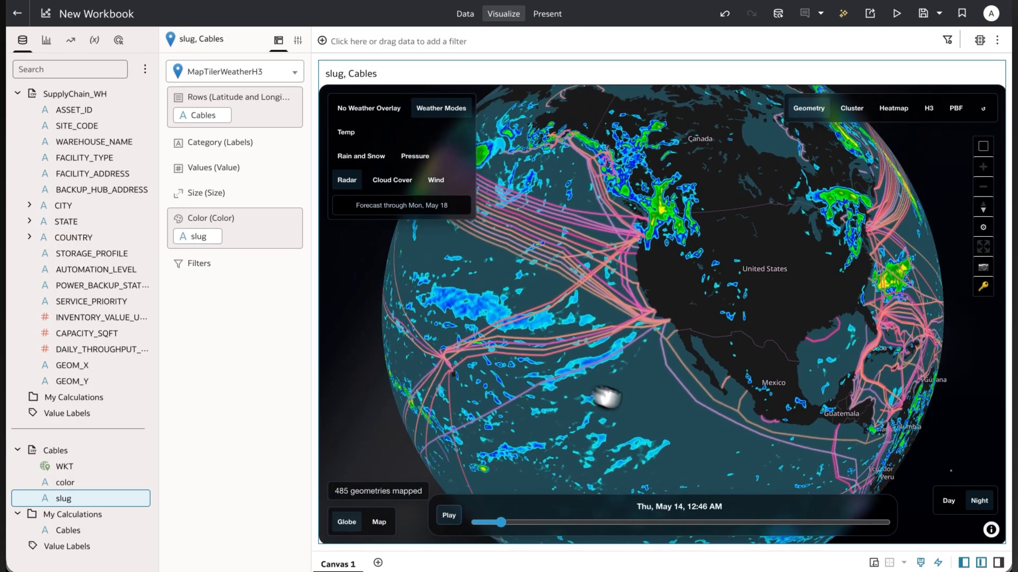
left_click_drag(607, 398, 720, 423)
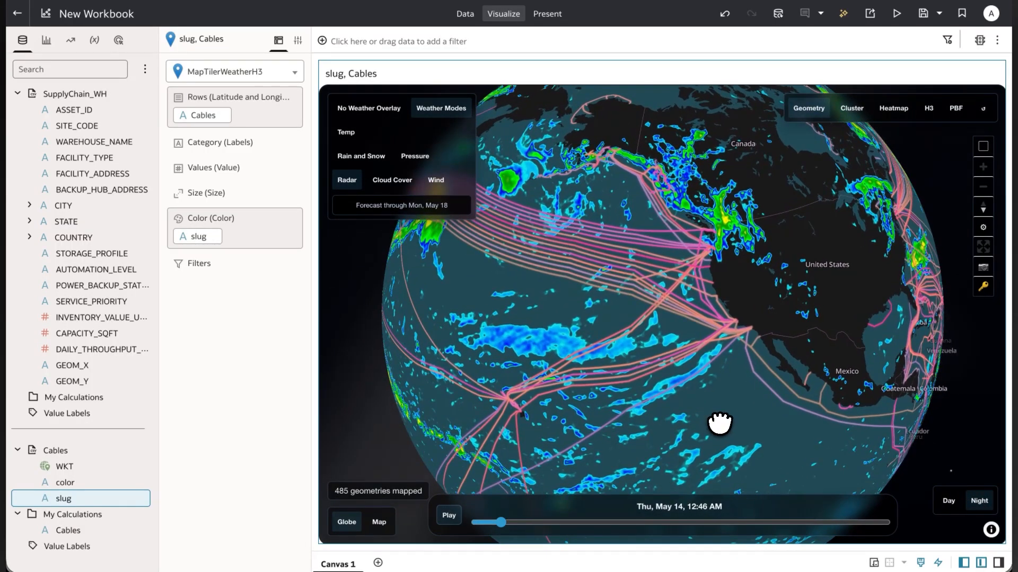
left_click(448, 517)
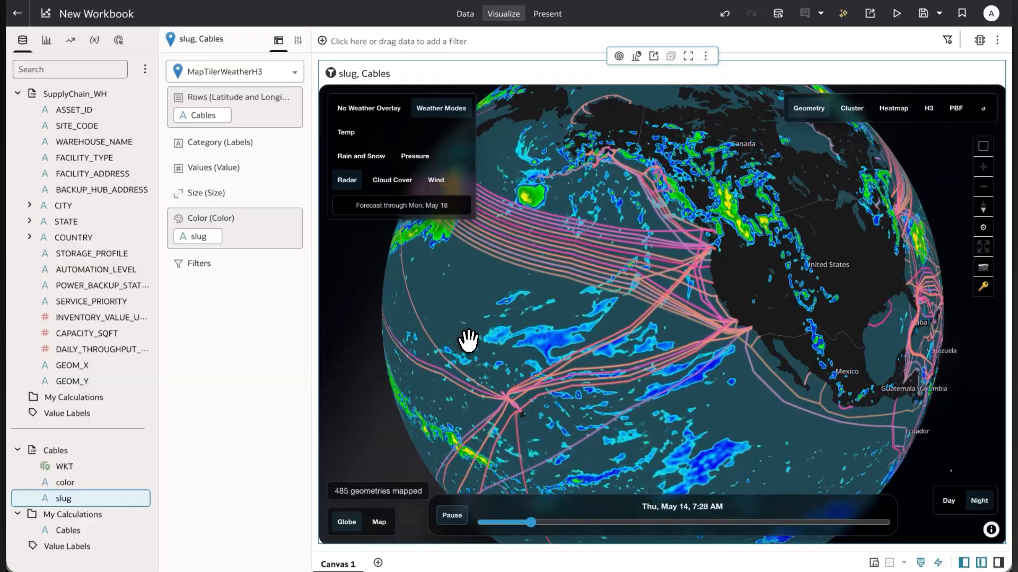
left_click_drag(468, 341, 606, 364)
left_click_drag(532, 352, 700, 372)
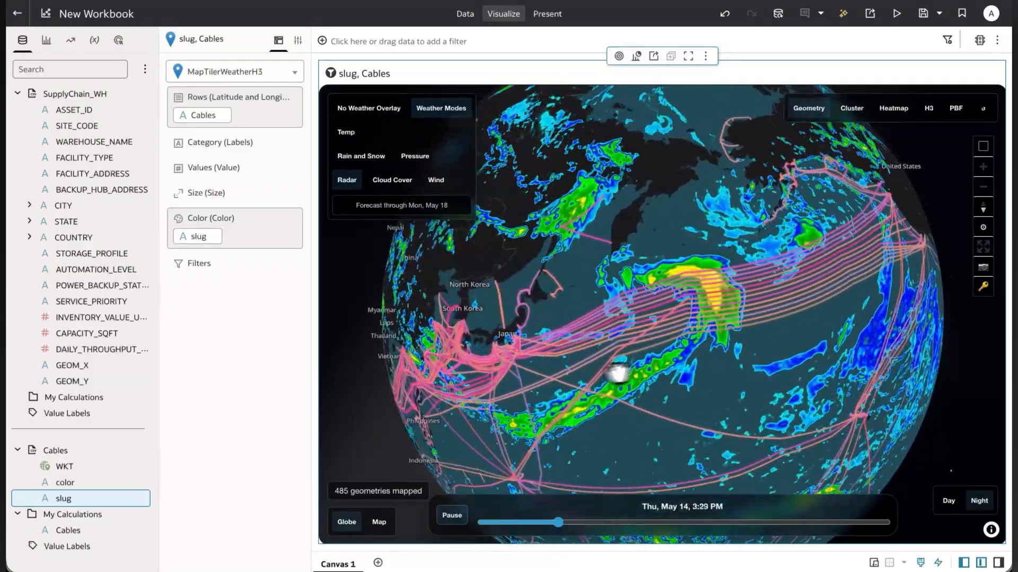
left_click_drag(569, 370, 693, 382)
left_click_drag(540, 352, 740, 317)
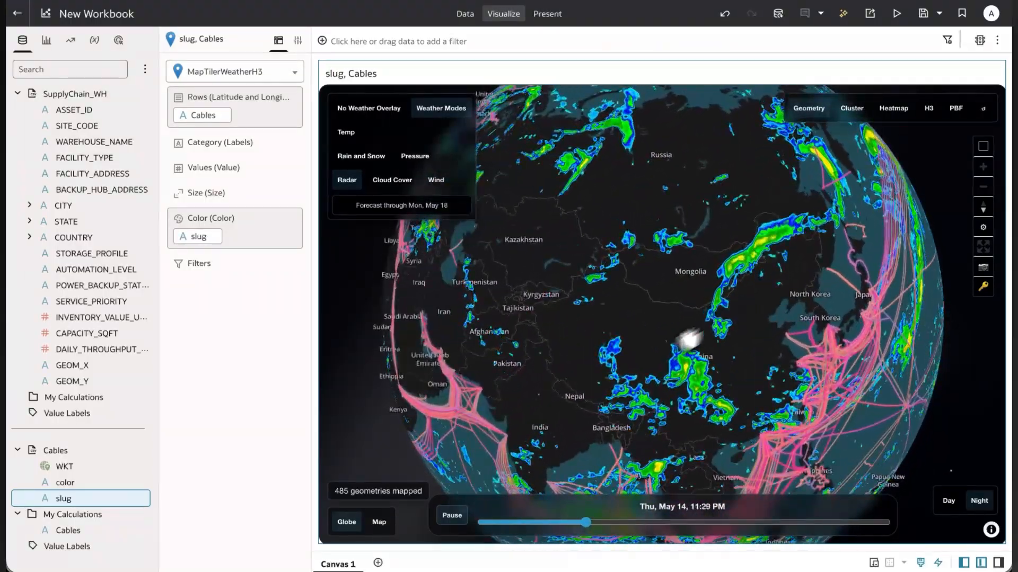
left_click_drag(631, 390, 729, 180)
scroll(685, 347, "up", 5)
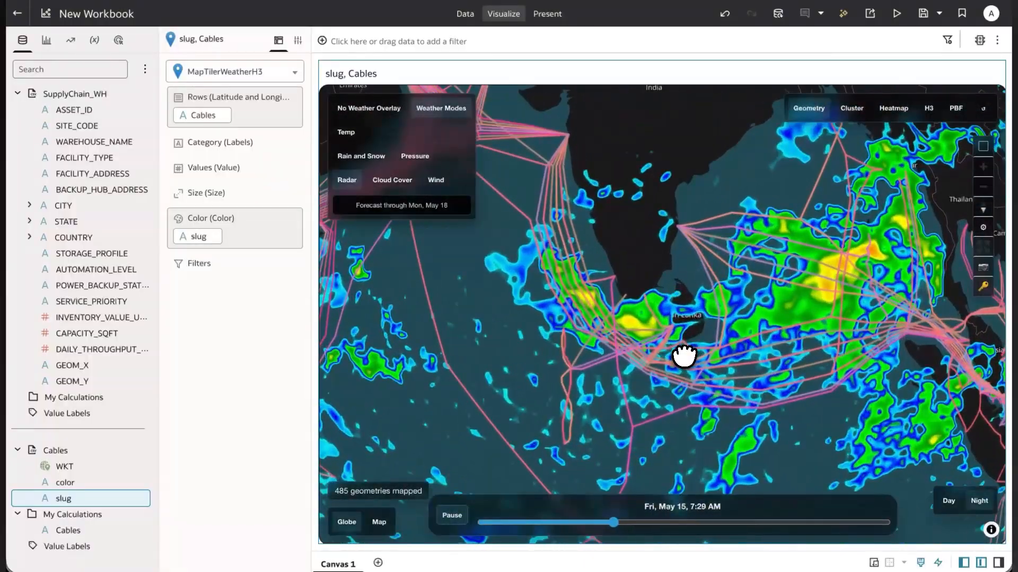
scroll(609, 343, "down", 5)
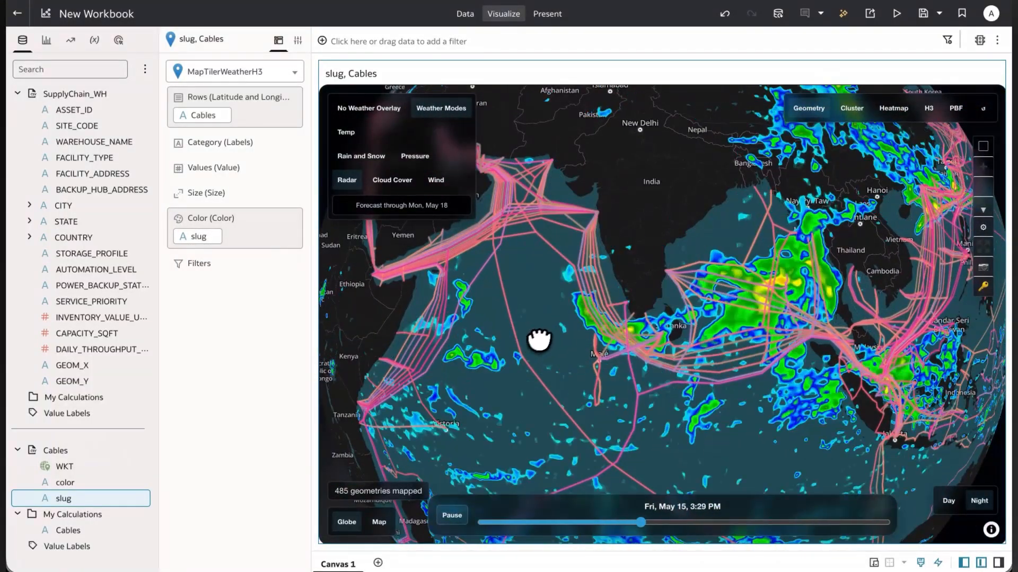
Switch the weather overlay to Cloud Cover and view it over East Africa, the Middle East and the Indian Ocean.
left_click(391, 181)
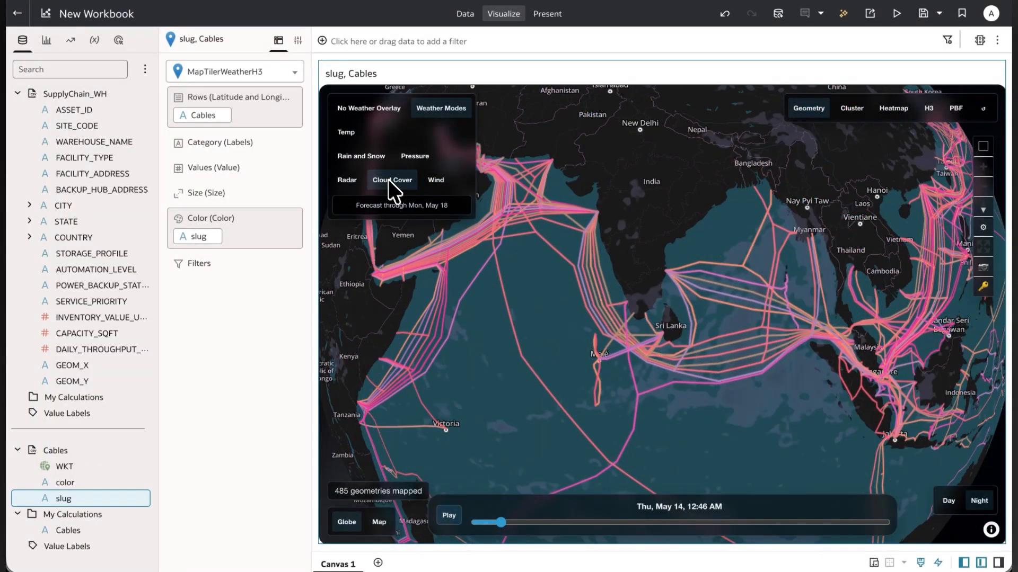
left_click_drag(567, 325, 706, 356)
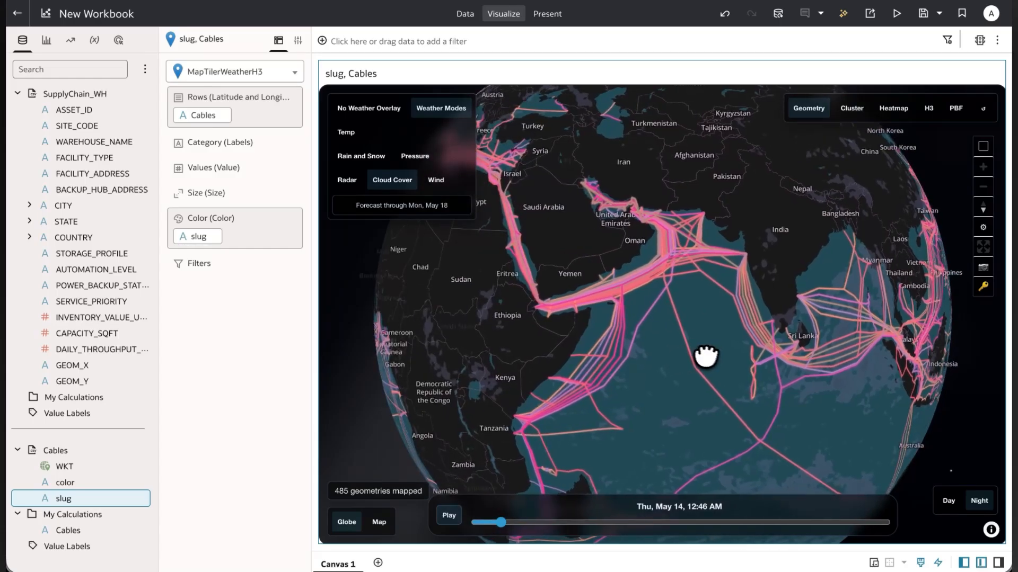
Switch the weather overlay to Wind, play its forecast around the globe to North America, and pause it at Sat, May 16, 4:03 AM.
left_click(434, 180)
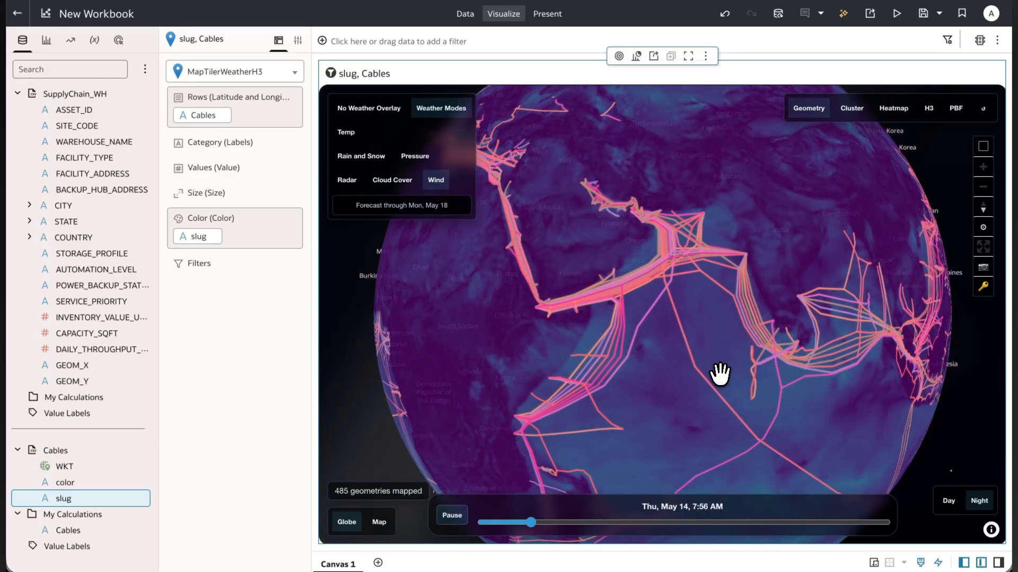
left_click_drag(720, 374, 597, 415)
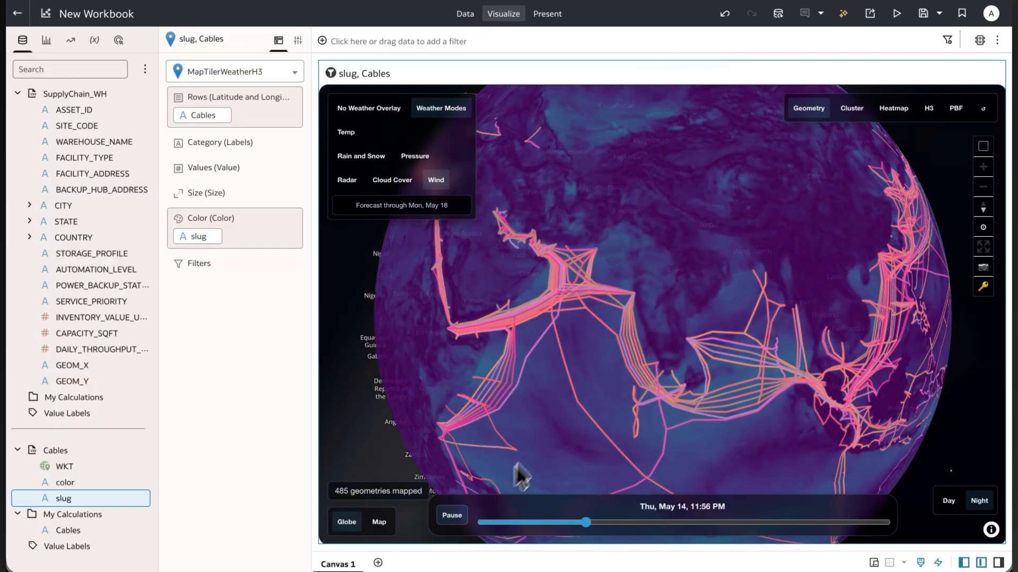
scroll(558, 426, "down", 3)
left_click_drag(674, 424, 795, 444)
left_click_drag(579, 372, 826, 376)
left_click_drag(536, 327, 720, 345)
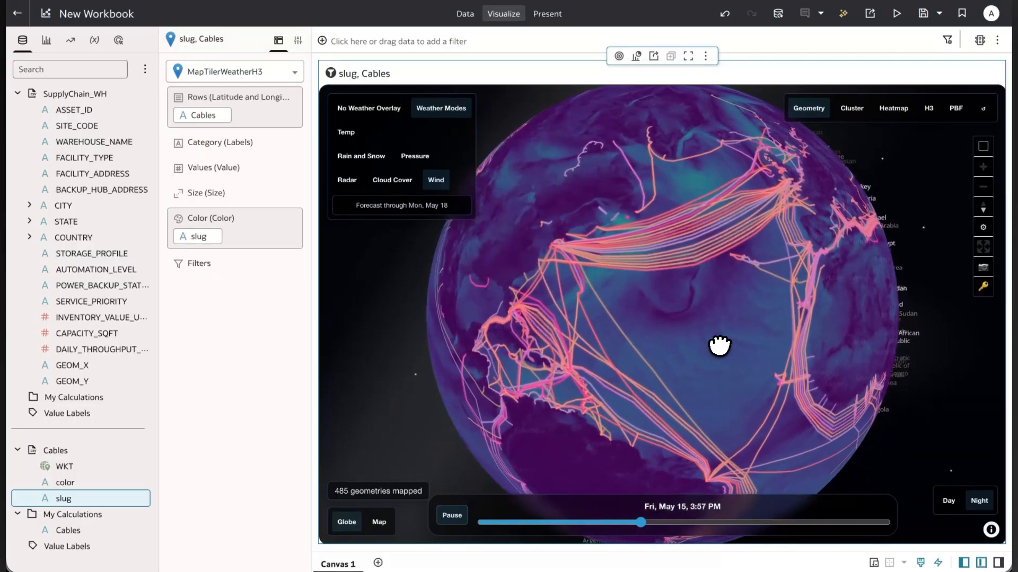
left_click_drag(477, 288, 774, 304)
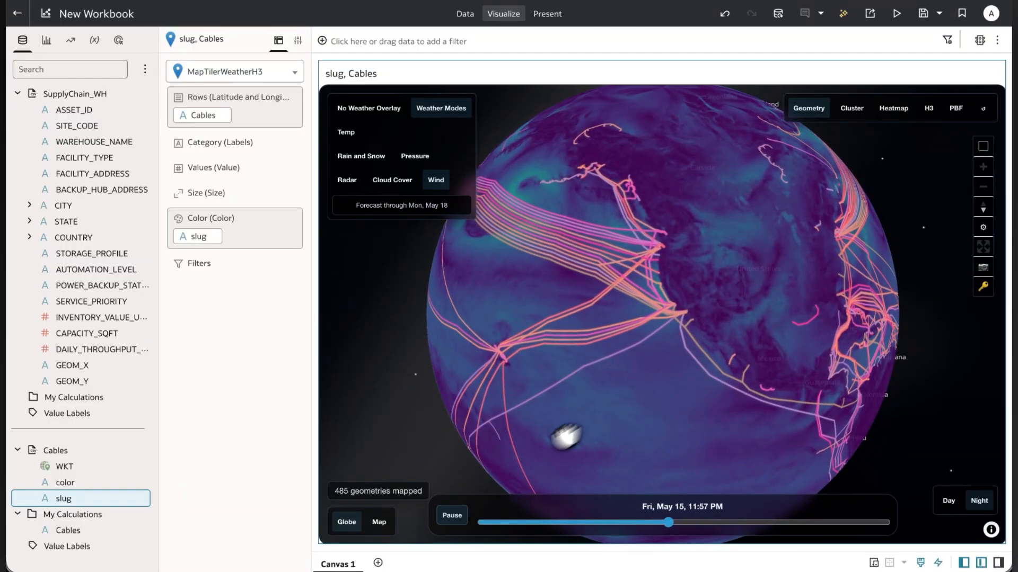
left_click(452, 517)
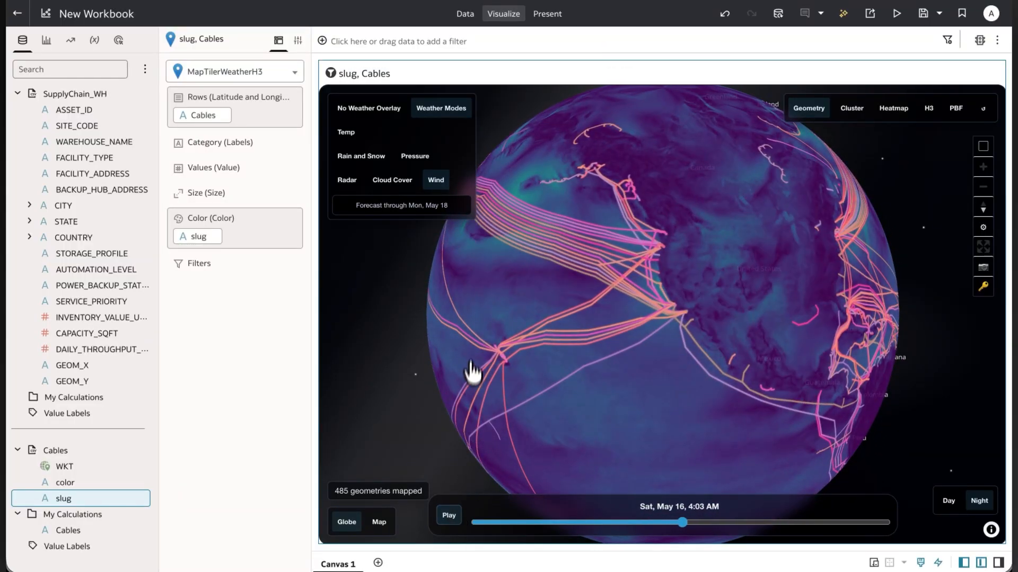
Remove slug and Cables from the map and put GEOM_Y and GEOM_X back in its rows.
left_click(213, 236)
left_click(224, 115)
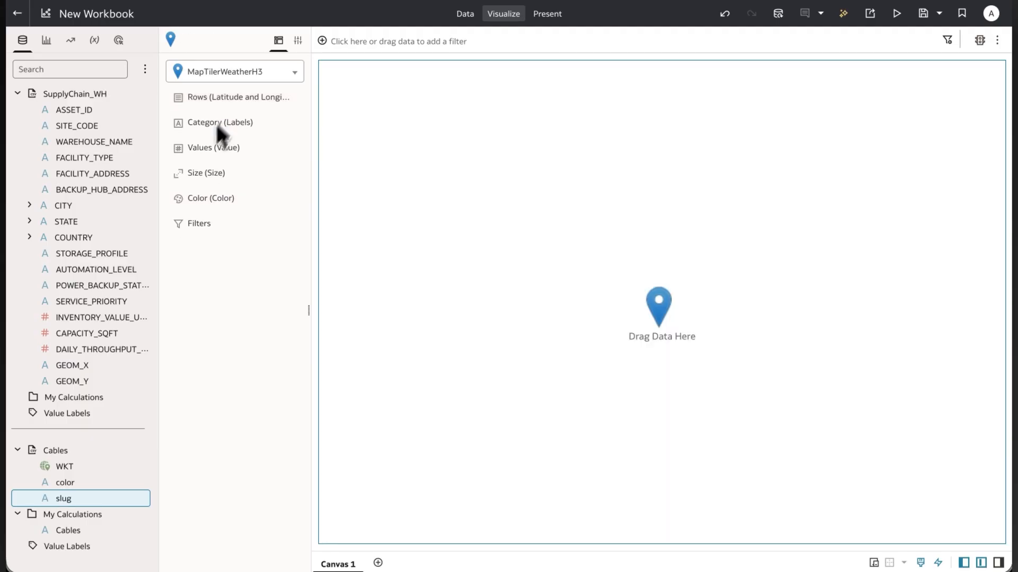
left_click(86, 377)
left_click(84, 367, "ctrl")
left_click_drag(83, 367, 214, 99)
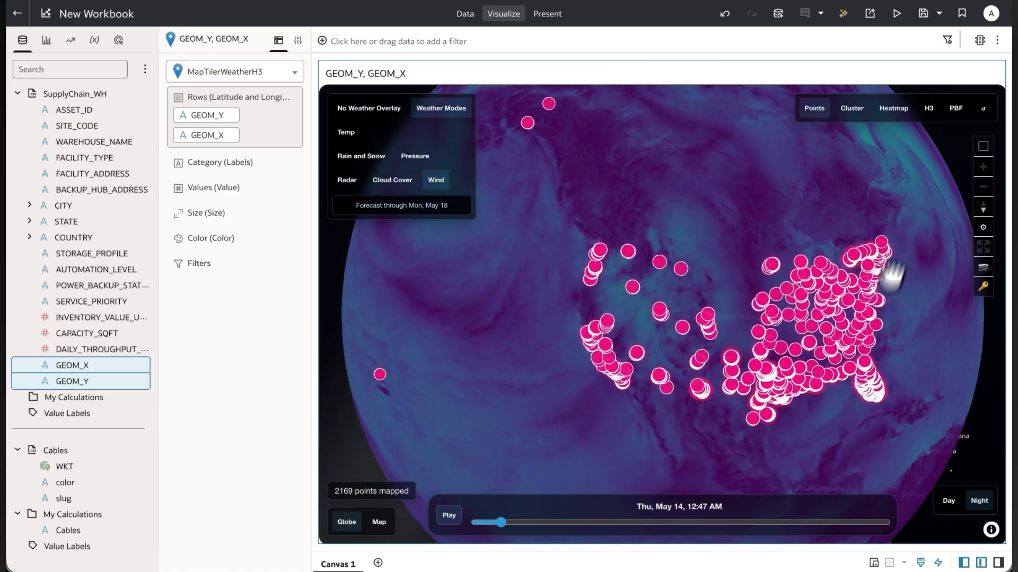
Display the warehouse locations as an H3 hex grid and set the inside of the hex cells to Show Points.
left_click(929, 109)
scroll(892, 415, "up", 5)
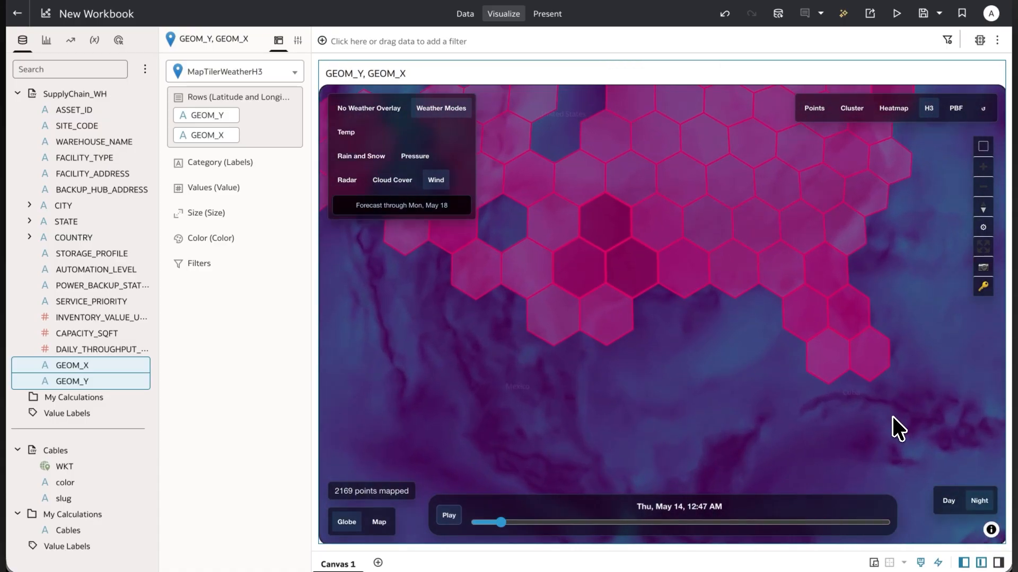
left_click(986, 227)
scroll(909, 437, "down", 5)
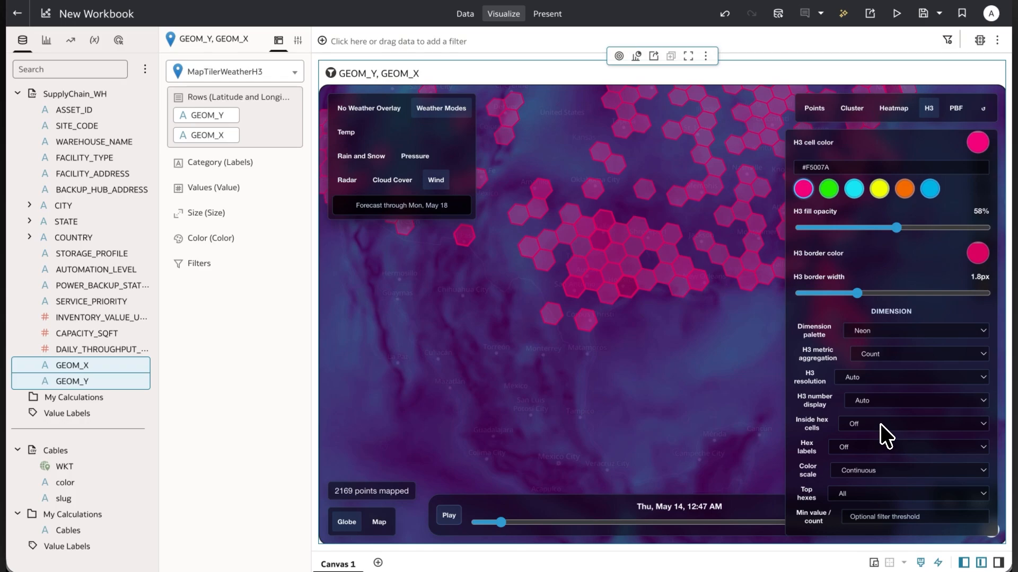
left_click(880, 424)
left_click(875, 437)
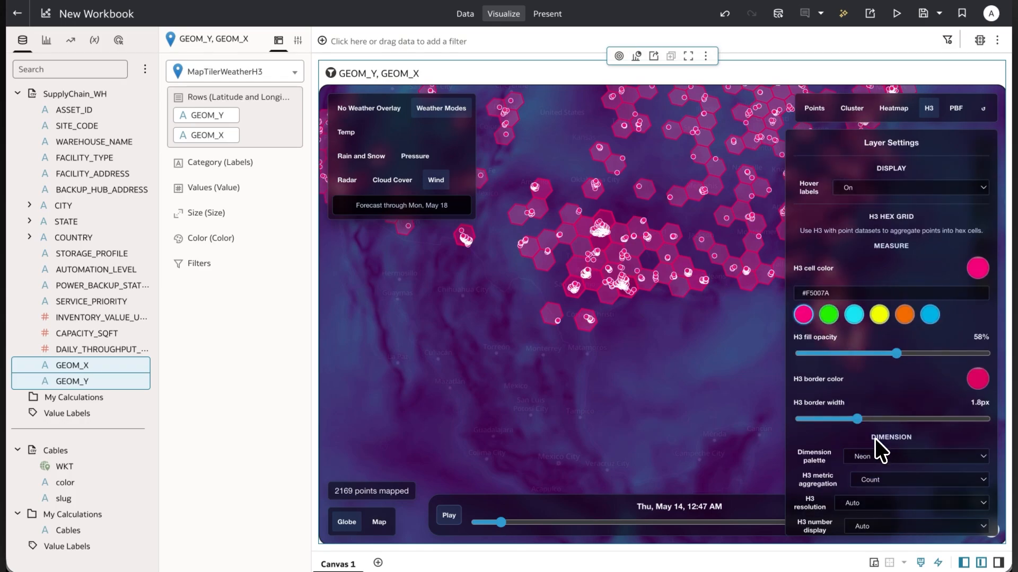
Turn on the hex labels in the H3 layer settings.
scroll(846, 469, "down", 5)
scroll(836, 476, "down", 1)
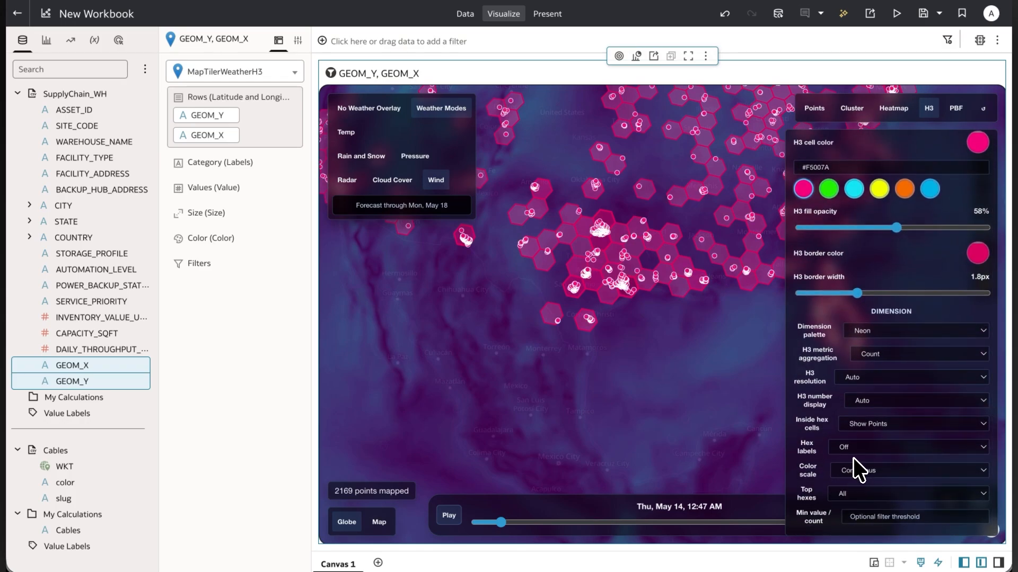
left_click(853, 451)
left_click(852, 464)
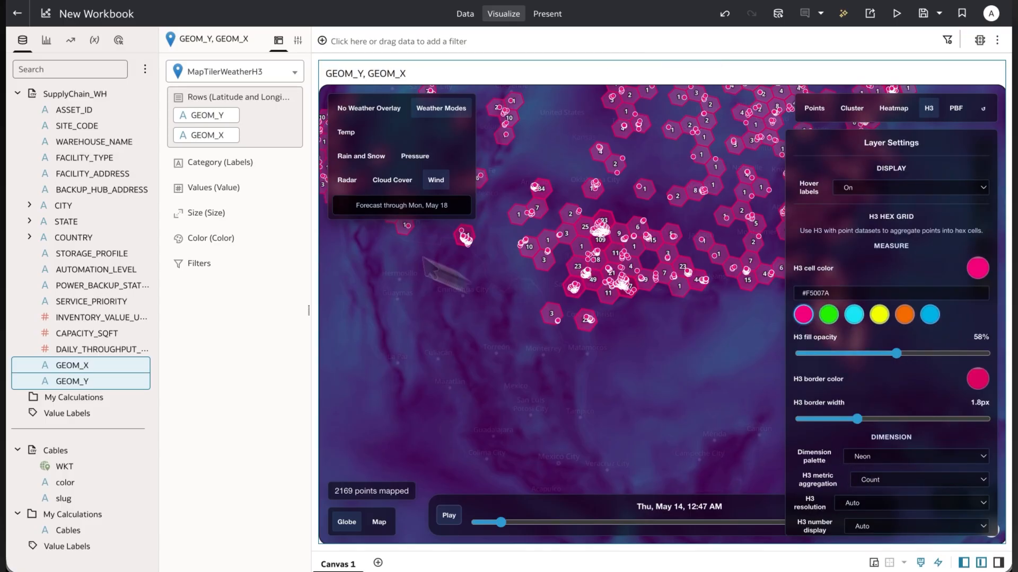
Add the inventory value measure from SupplyChain_WH to the map's values.
left_click(74, 317)
left_click_drag(83, 326, 186, 180)
scroll(871, 467, "up", 8)
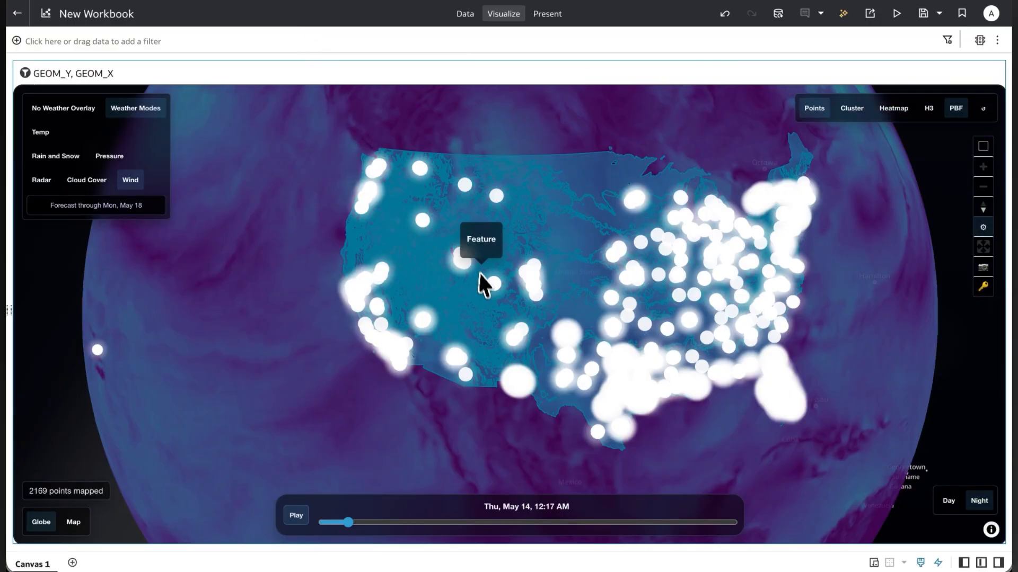
scroll(490, 302, "up", 5)
scroll(546, 306, "up", 3)
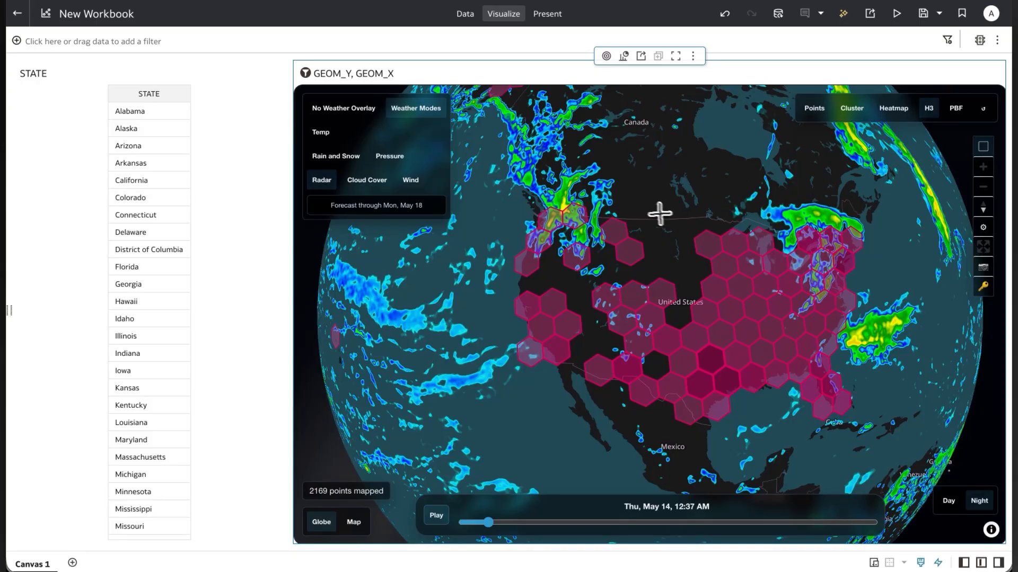
Box-select the hex cells over the central and eastern United States and keep only the selected points.
left_click_drag(650, 208, 865, 263)
left_click_drag(886, 337, 886, 337)
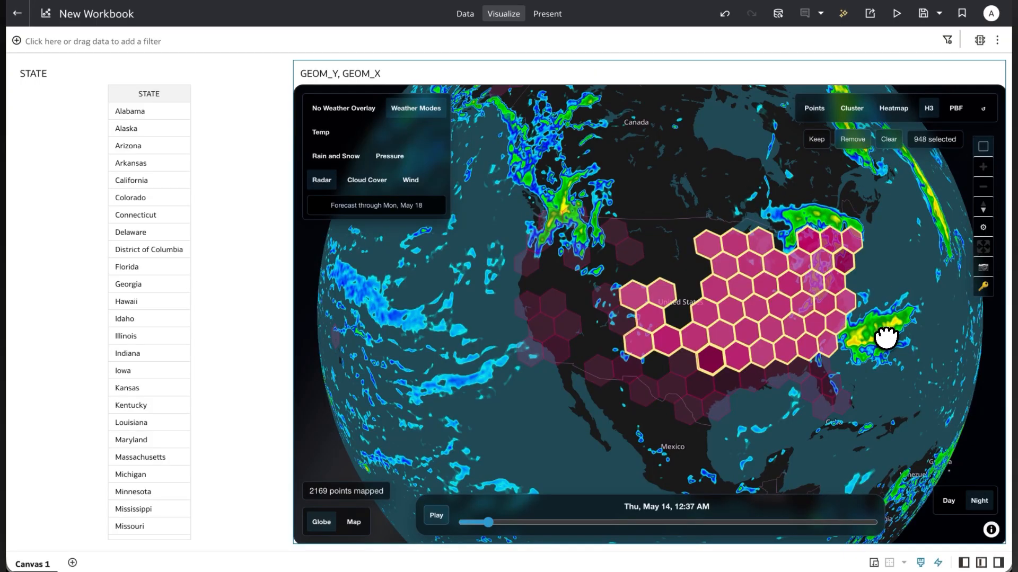
left_click(818, 142)
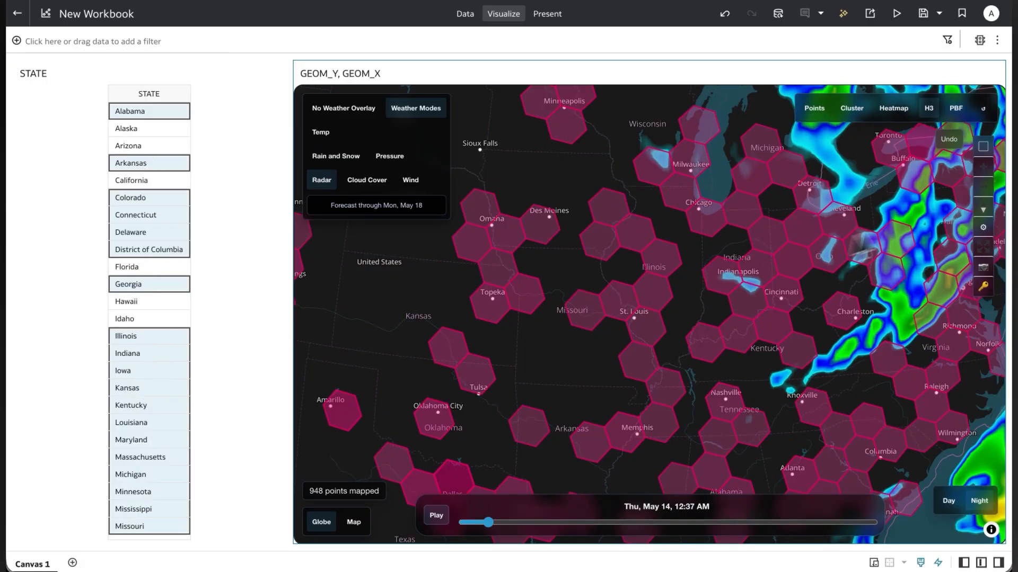
Show the map full screen and download a snapshot of it framing North America.
left_click(983, 250)
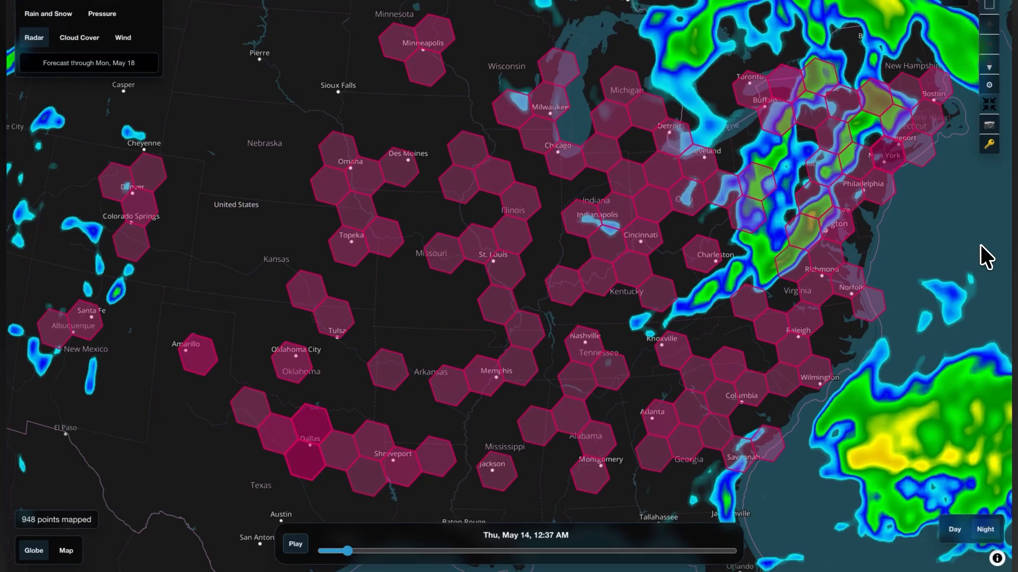
scroll(934, 267, "down", 5)
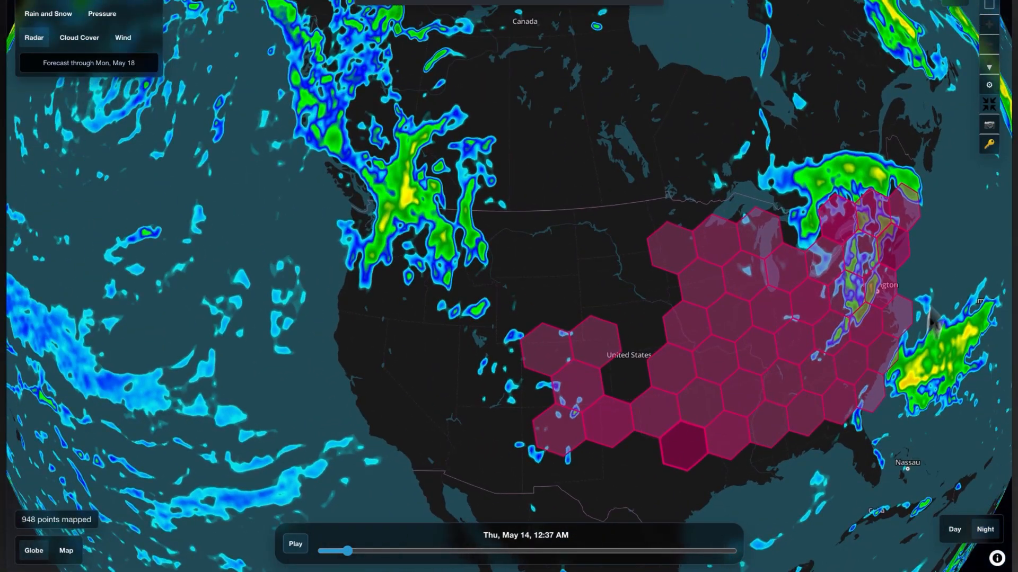
left_click(989, 128)
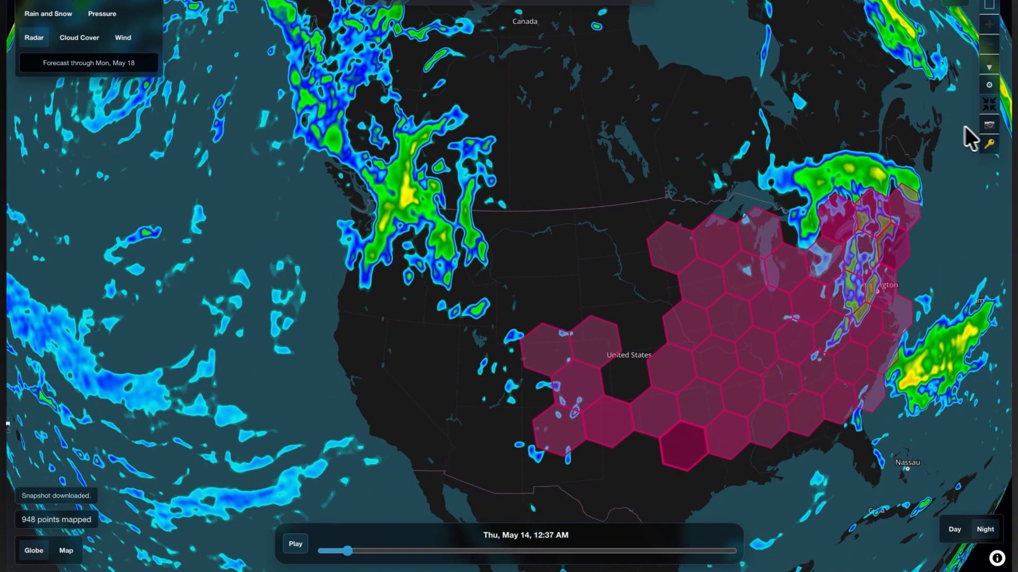
Leave the full-screen view and open the downloaded MapTilerWeatherH3 PNG snapshot.
key("Escape")
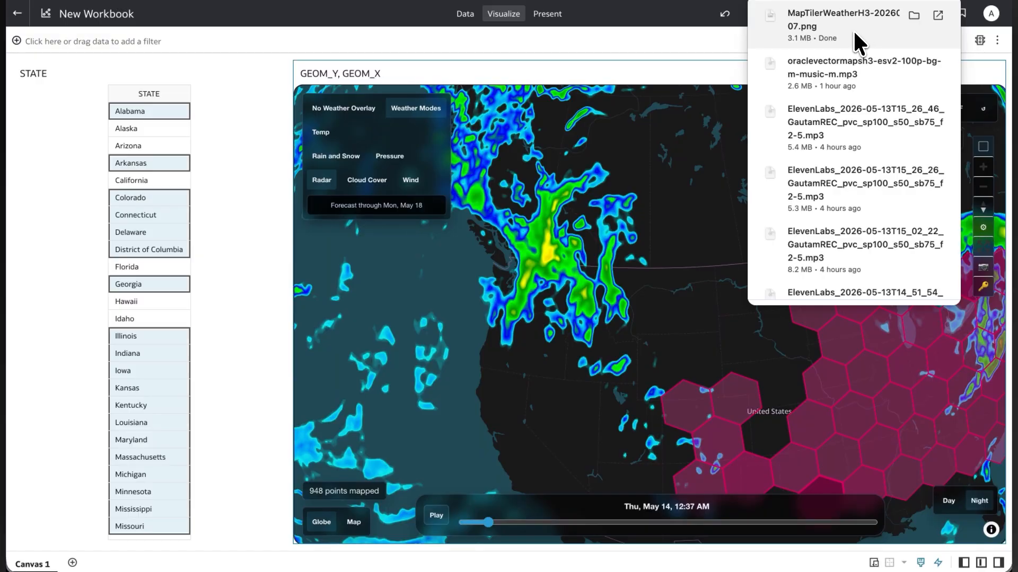
left_click(852, 32)
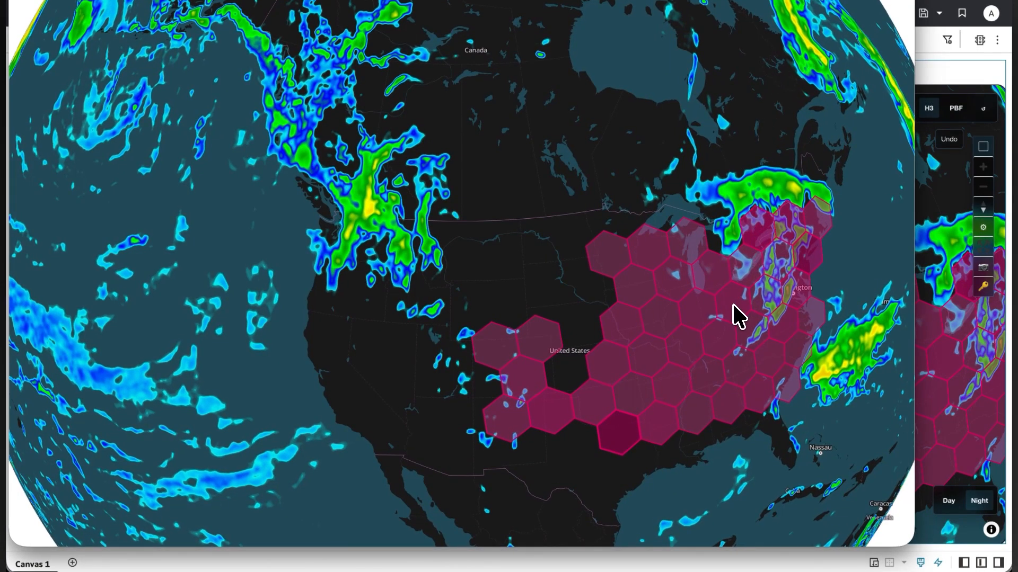